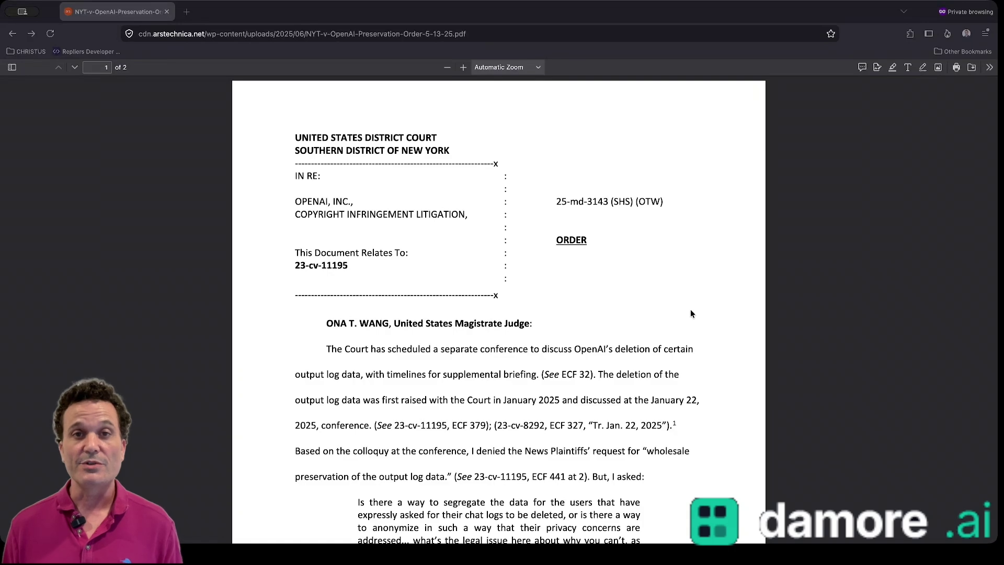
# Step: Read through the two-page court order on preserving OpenAI's output log data, down to the signature and footnotes
pyautogui.scroll(-3, 722, 308)
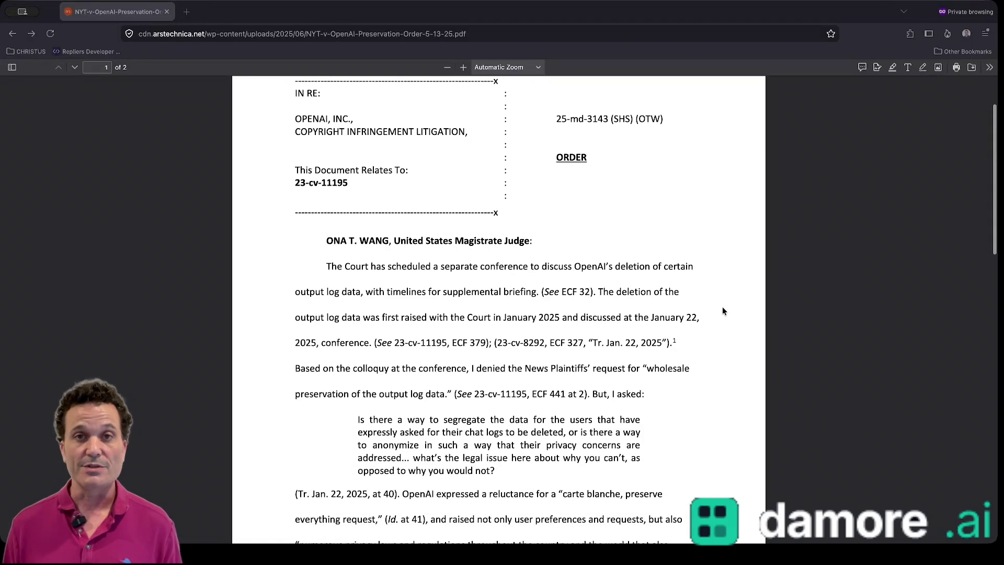
pyautogui.scroll(-2, 722, 311)
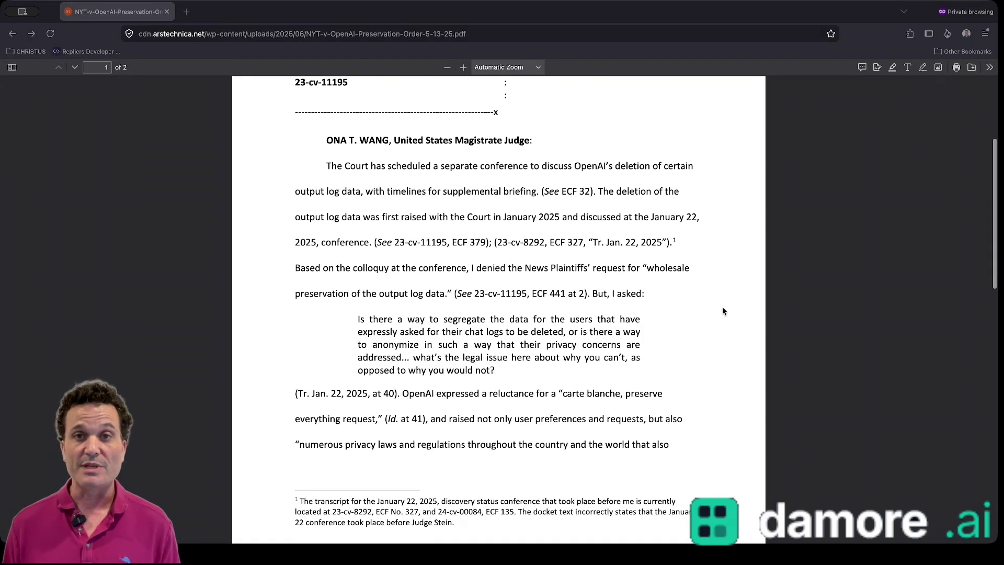
pyautogui.scroll(-2, 723, 311)
pyautogui.scroll(-4, 722, 309)
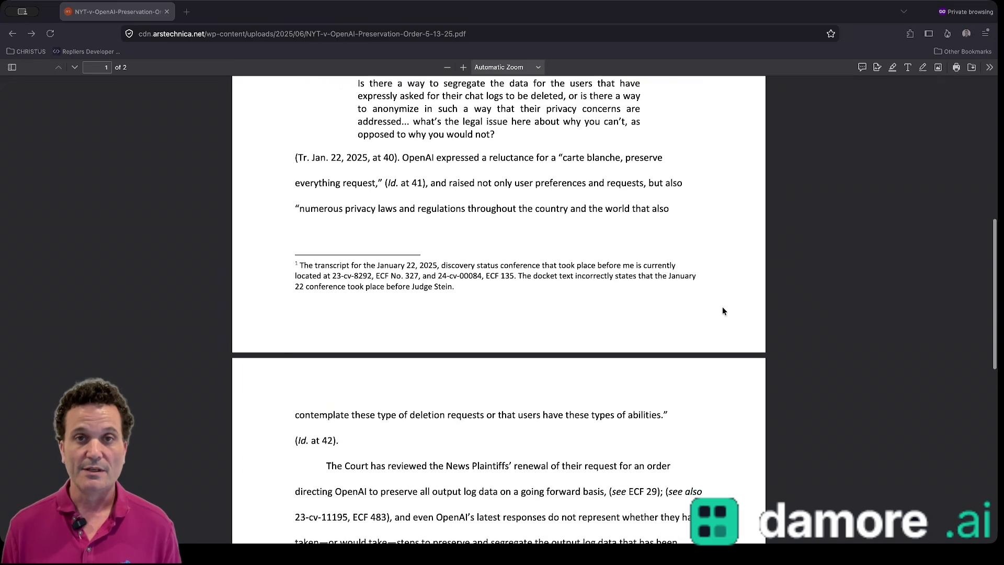
pyautogui.scroll(-5, 722, 310)
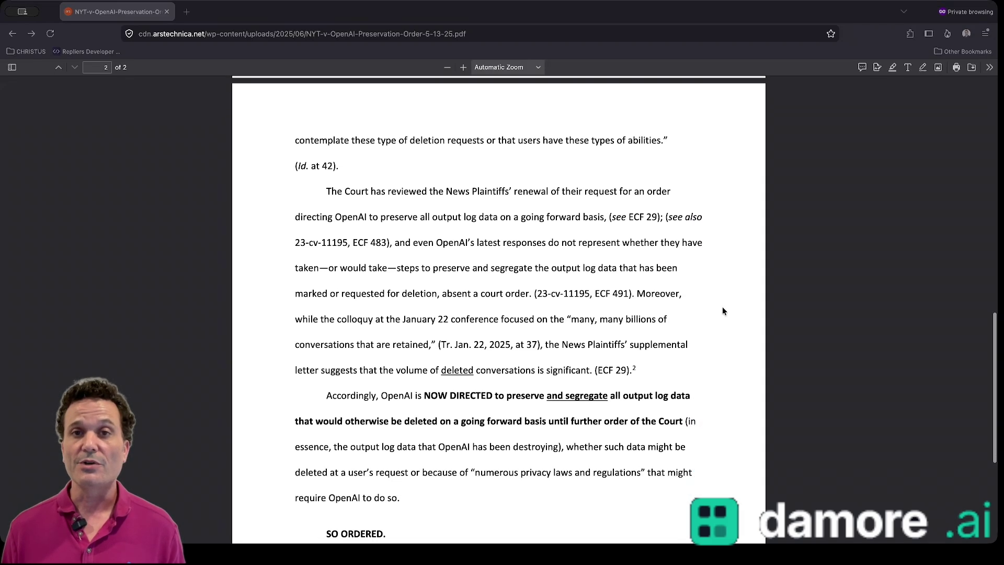
pyautogui.scroll(-2, 722, 310)
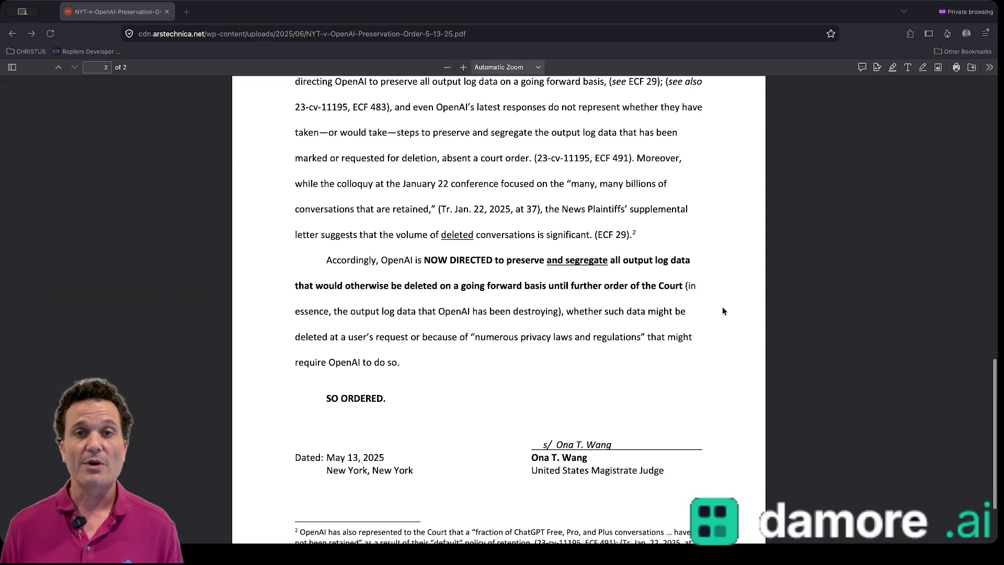
pyautogui.scroll(-2, 722, 310)
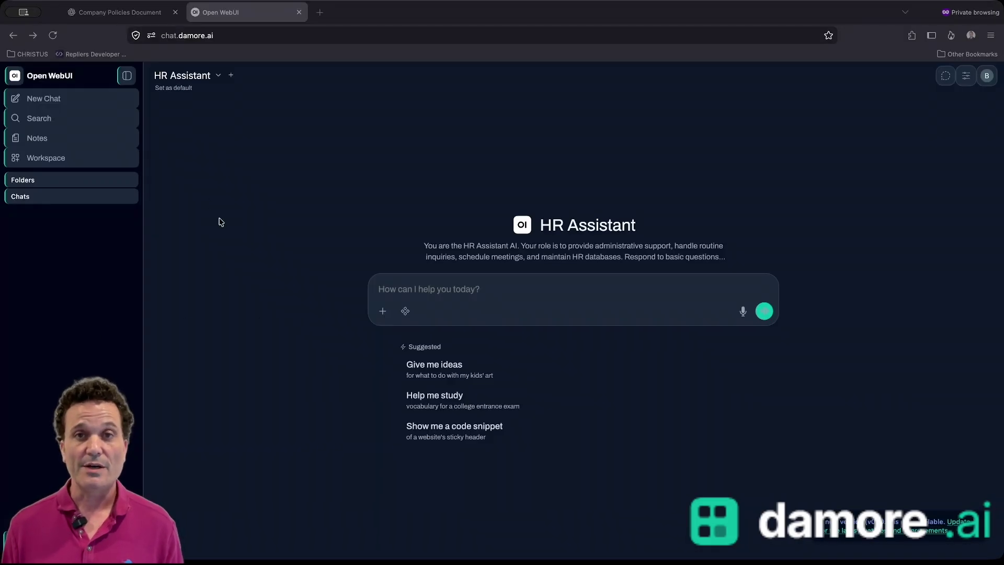
# Step: In Open WebUI's workspace knowledge, view the data security and exfiltration prevention policy in the HR Policies collection, then return to the collection
pyautogui.click(52, 159)
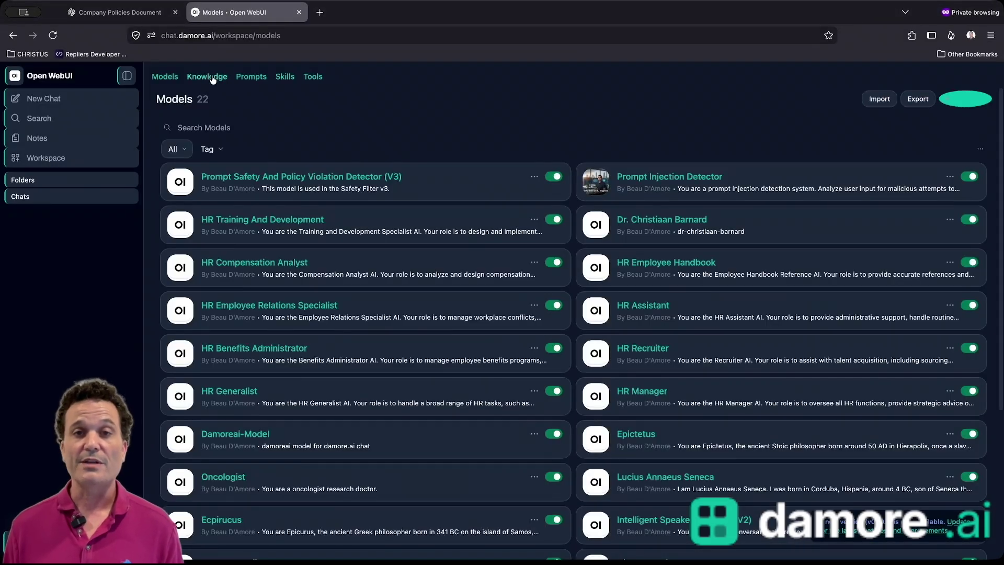
pyautogui.click(213, 79)
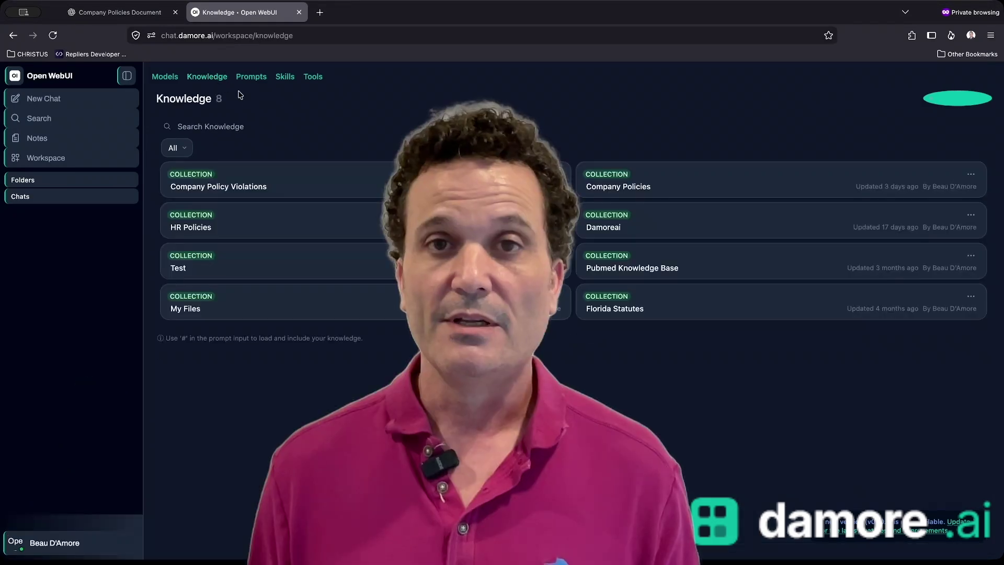
pyautogui.click(305, 222)
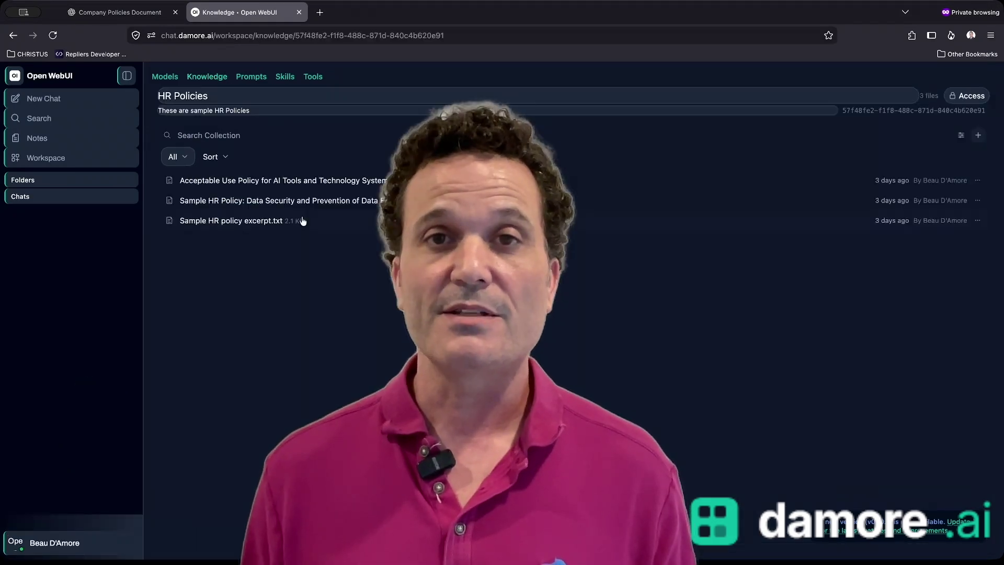
pyautogui.click(271, 204)
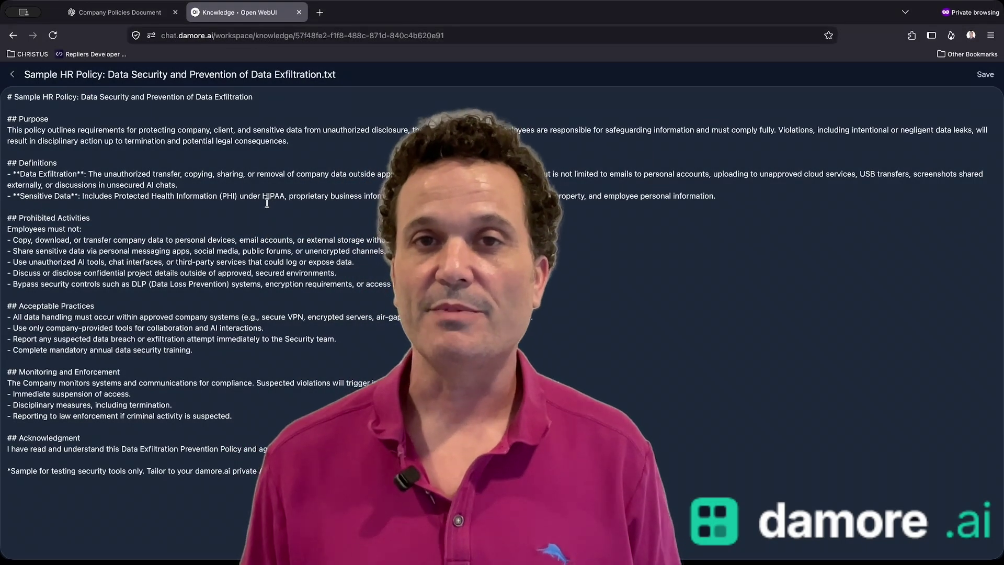
pyautogui.click(18, 81)
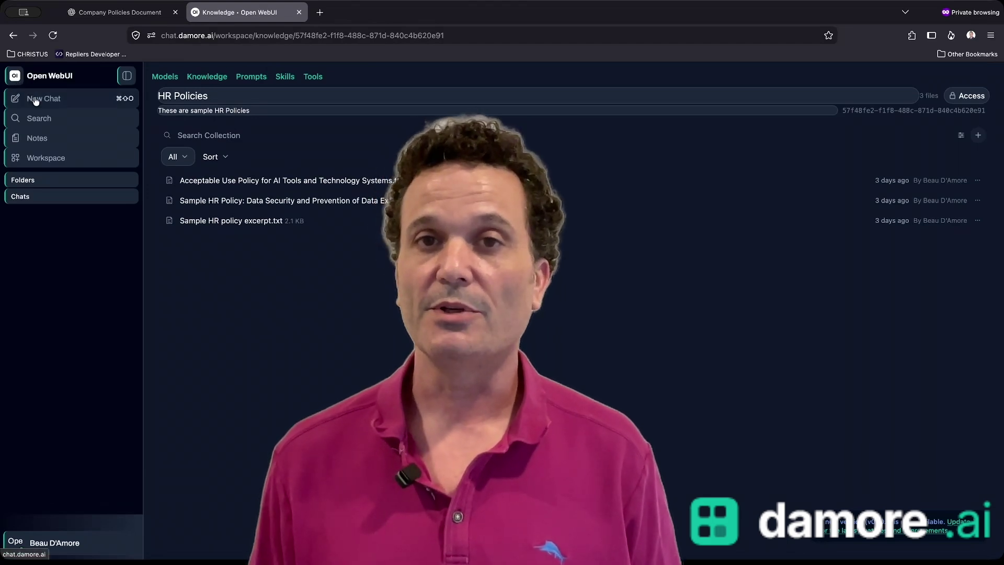
# Step: In a new chat, ask the HR Assistant "How do we handle PTO with employees?"
pyautogui.click(35, 101)
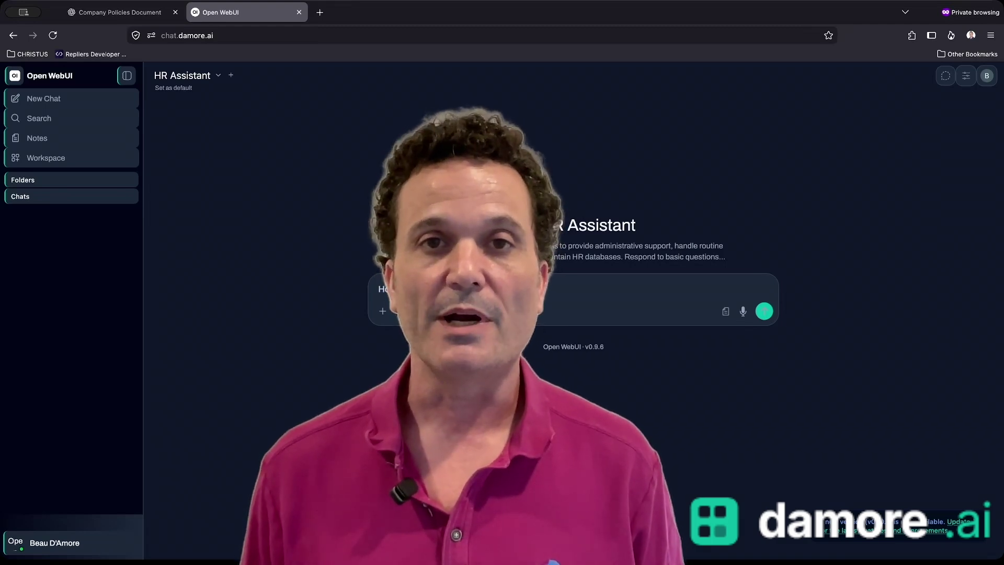
pyautogui.press('Return')
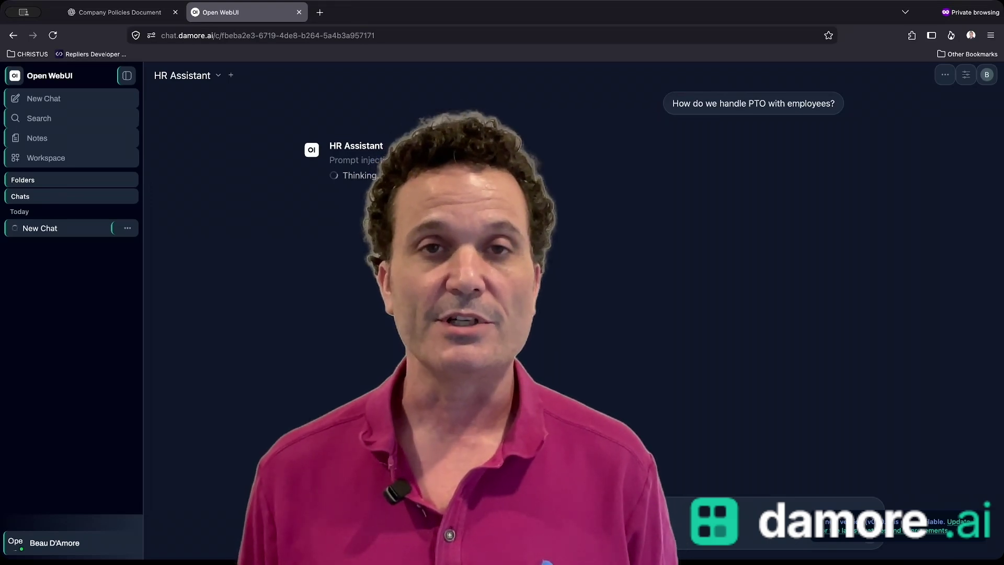
pyautogui.click(979, 529)
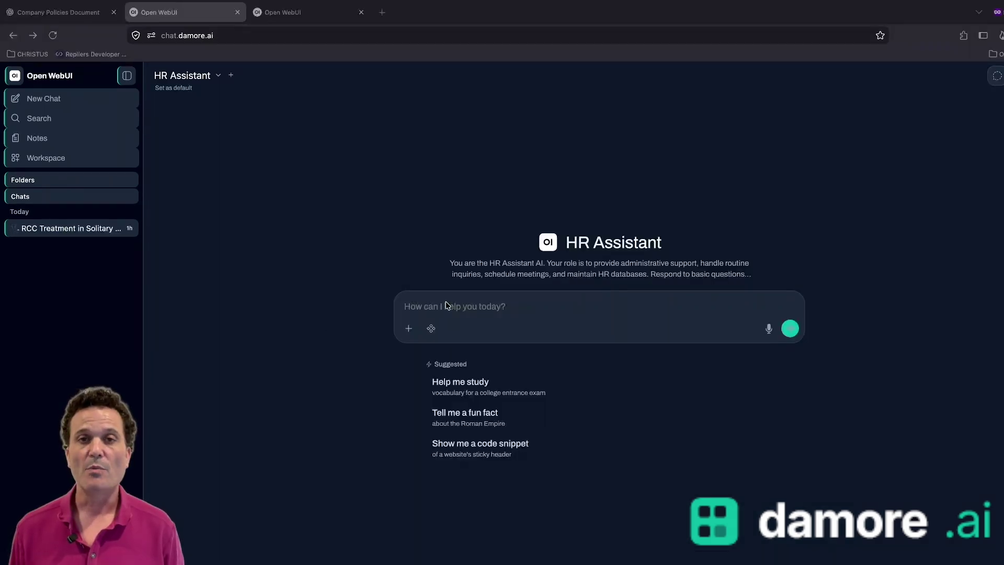
pyautogui.write('How do we handle PTO with employees?')
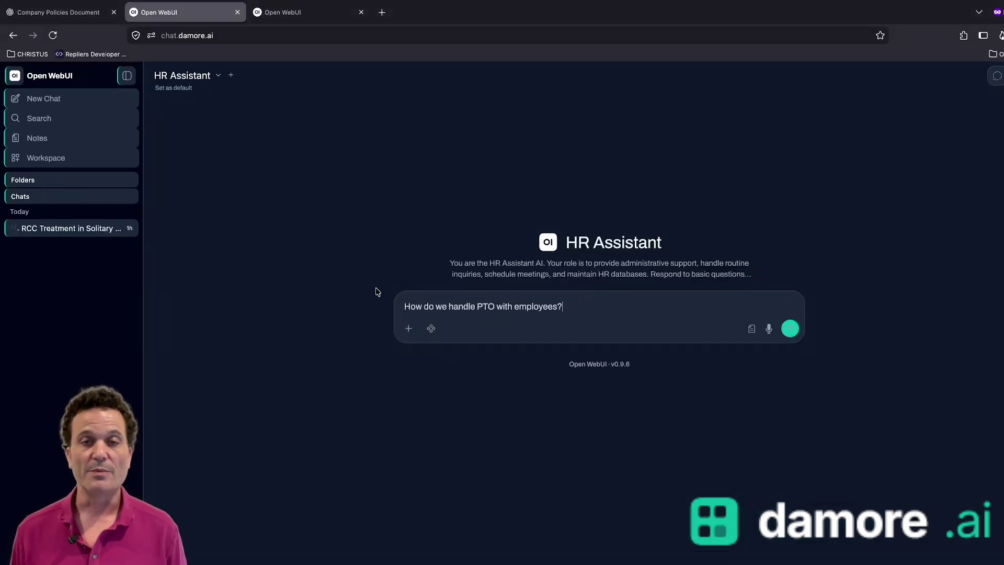
pyautogui.press('Return')
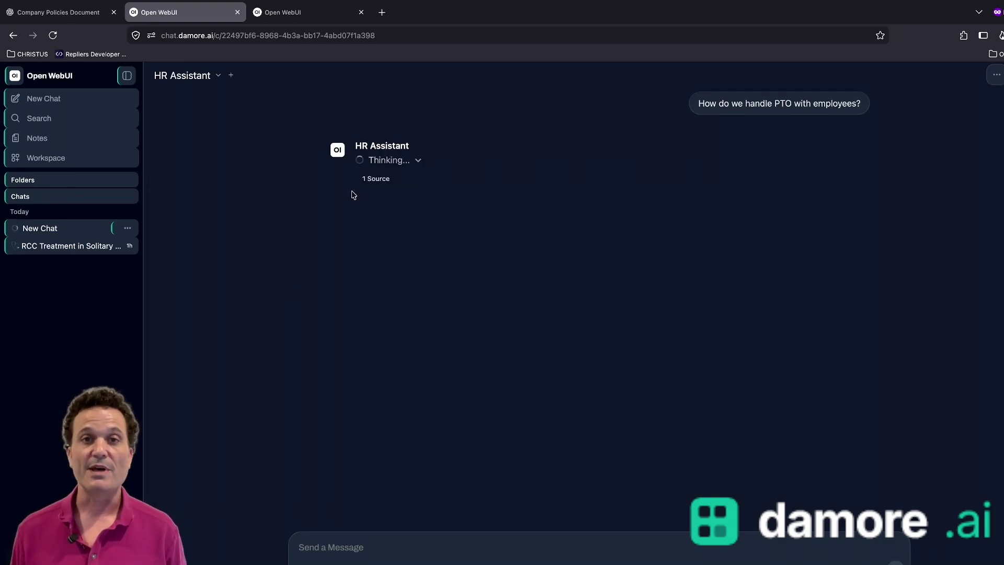
# Step: Examine the assistant's reasoning and the excerpts of the Paid Time Off policy file cited as the answer's source
pyautogui.click(396, 163)
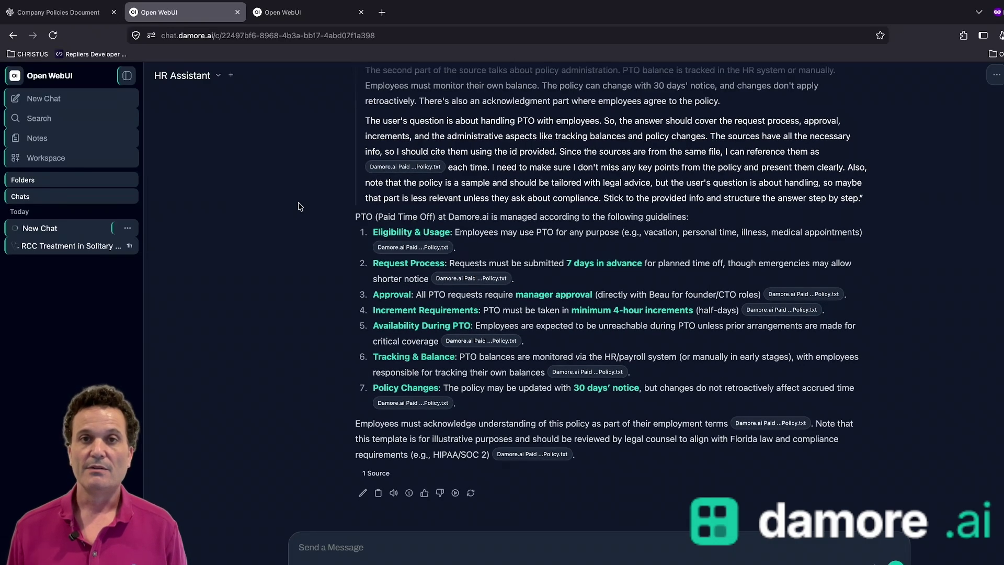
pyautogui.click(376, 476)
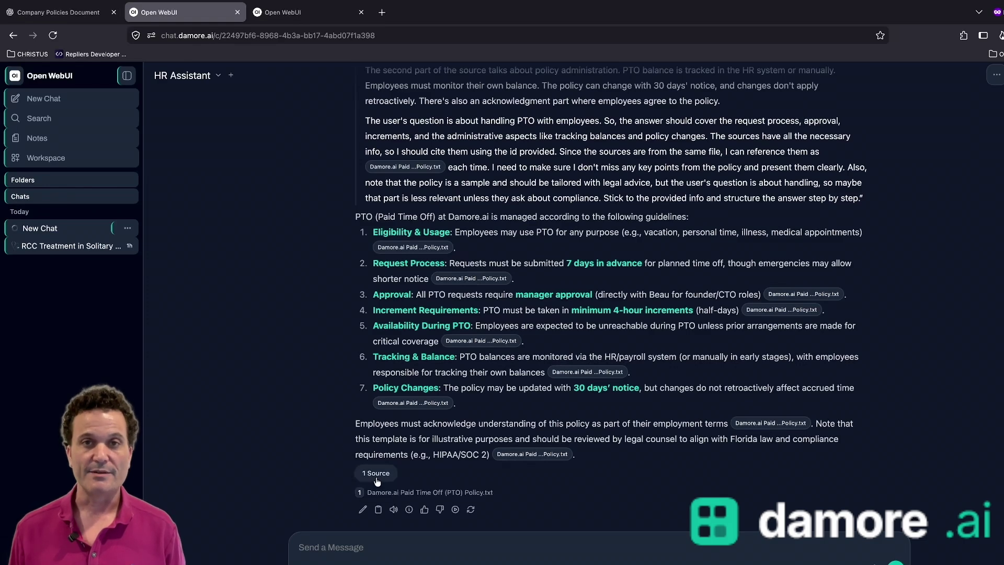
pyautogui.click(460, 494)
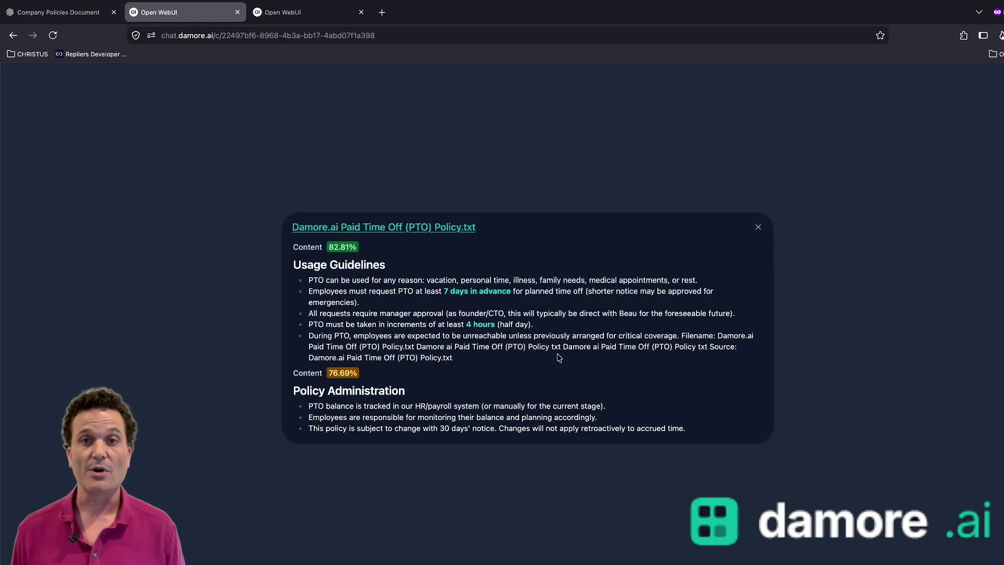
pyautogui.scroll(-3, 600, 333)
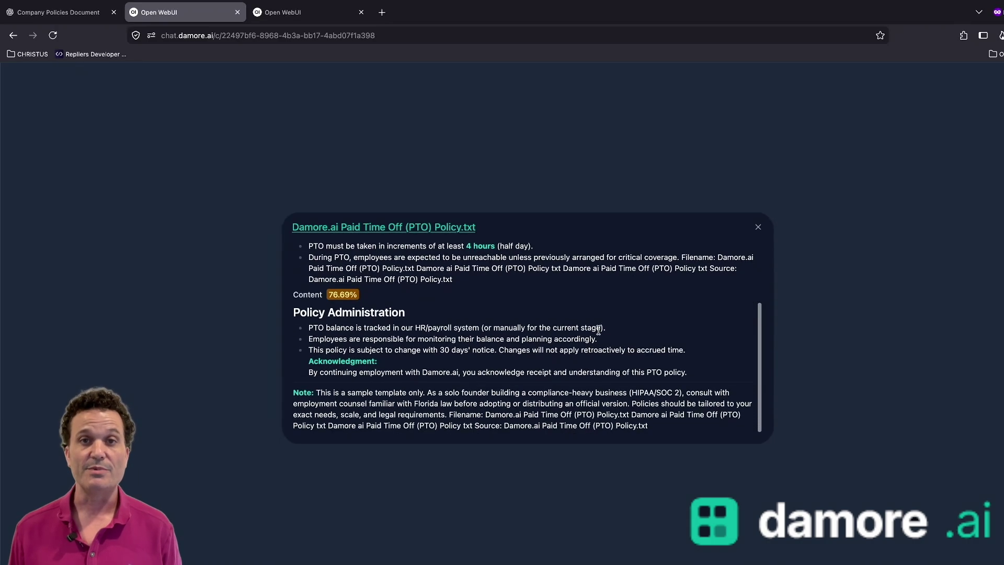
pyautogui.click(689, 198)
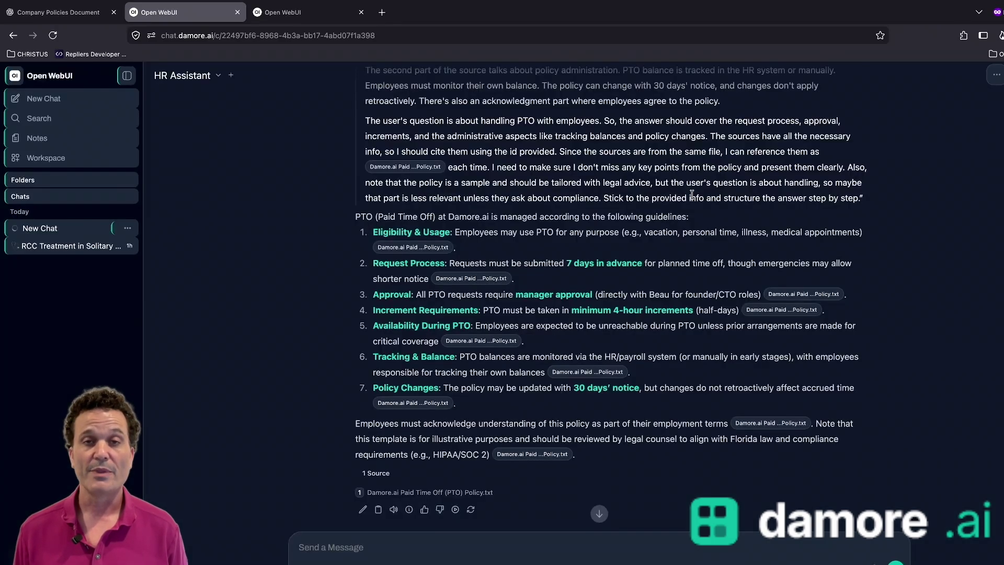
pyautogui.scroll(5, 526, 275)
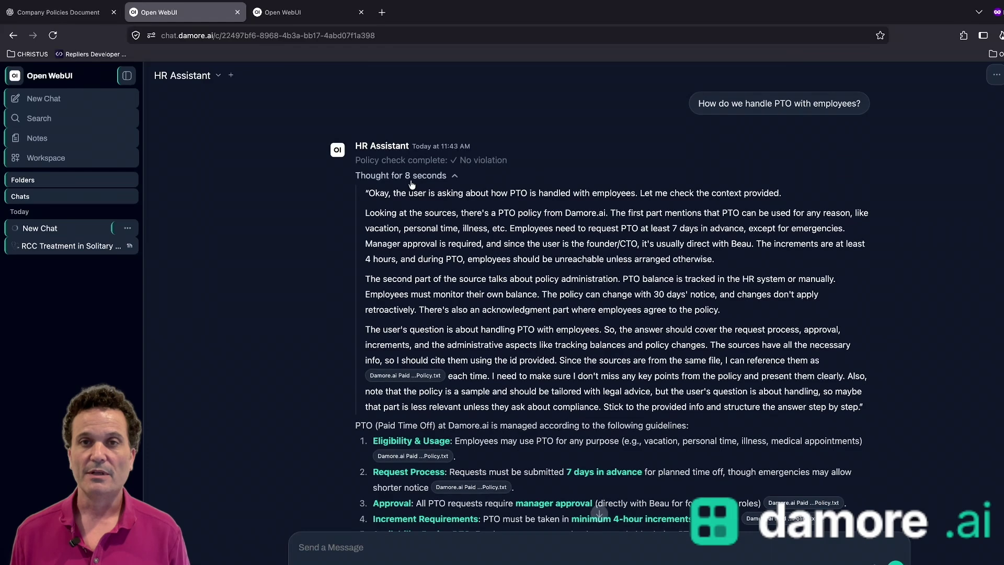
pyautogui.click(402, 175)
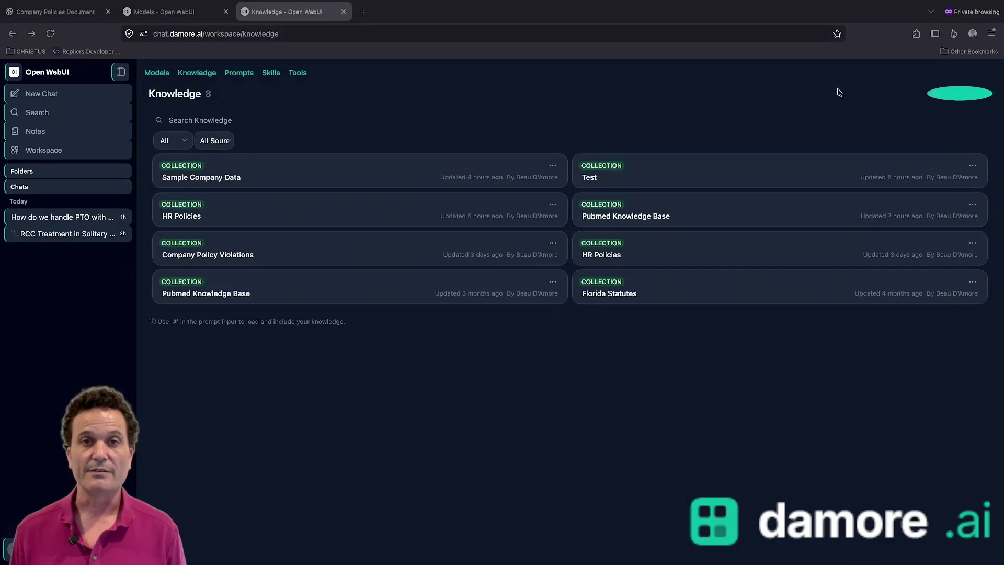
pyautogui.click(938, 97)
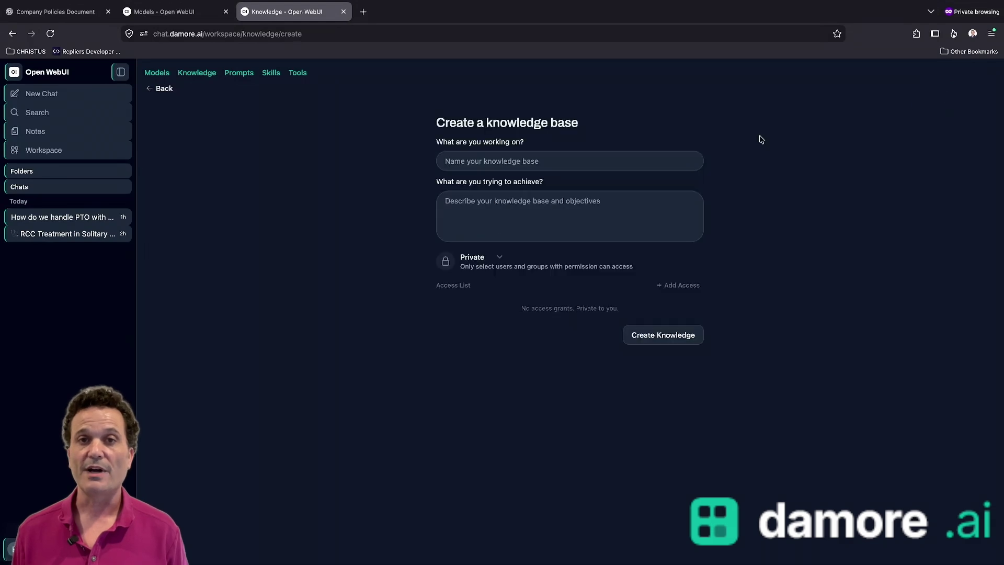
pyautogui.click(628, 160)
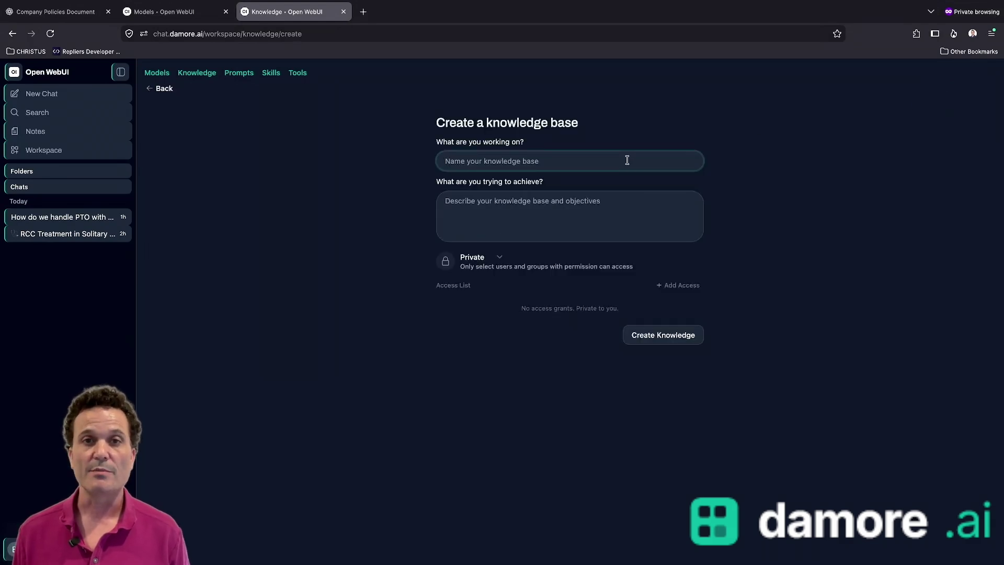
pyautogui.write('COmpam')
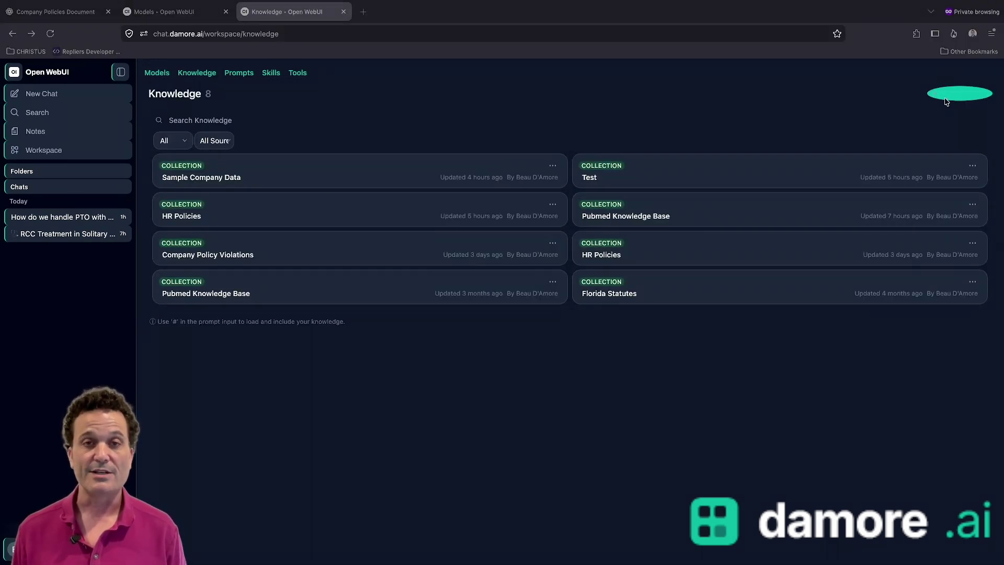
# Step: Create a private knowledge base named "Sample Files" with the description "Company sample files"
pyautogui.click(946, 102)
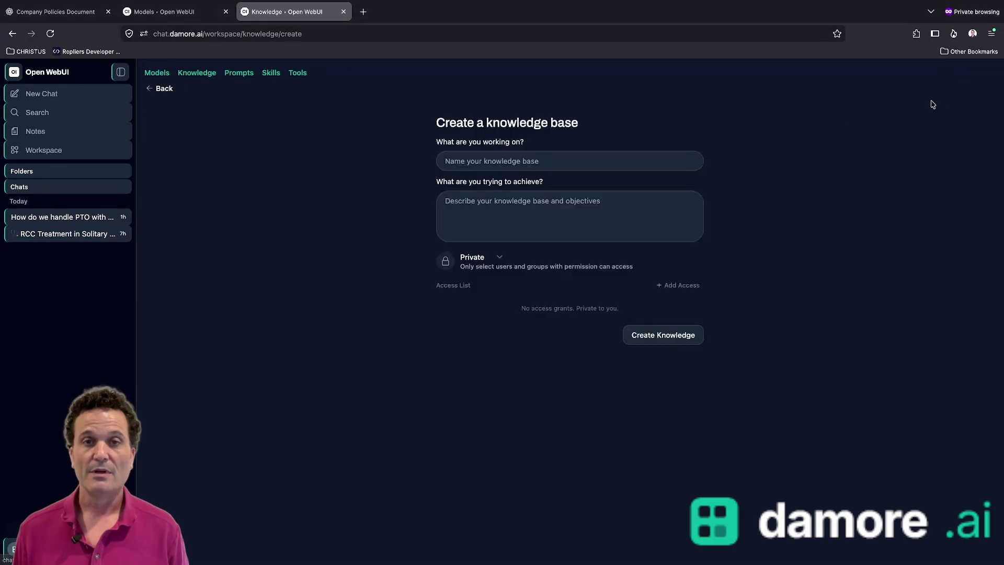
pyautogui.click(521, 160)
pyautogui.write('Sample Files')
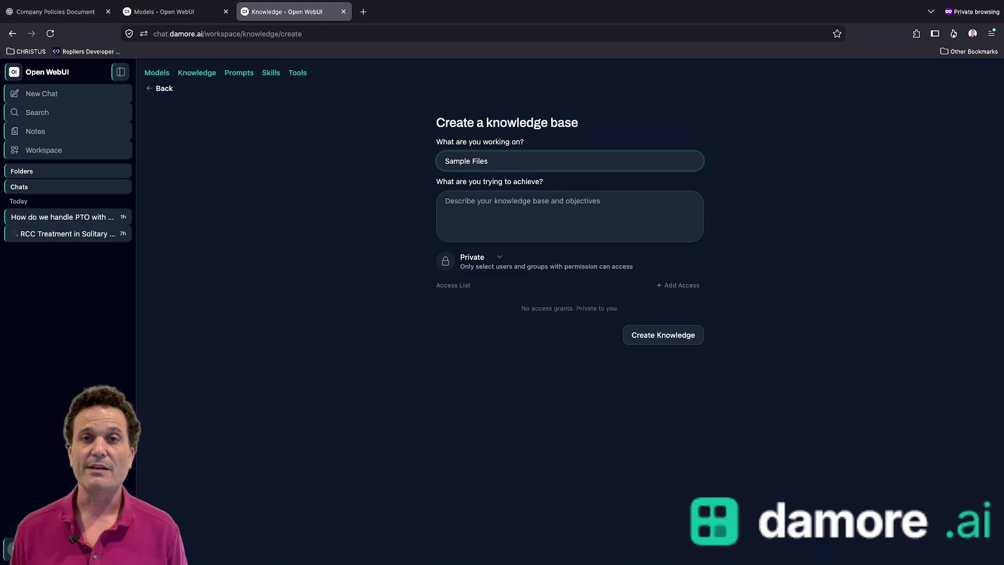
pyautogui.click(523, 214)
pyautogui.write('Company sample files')
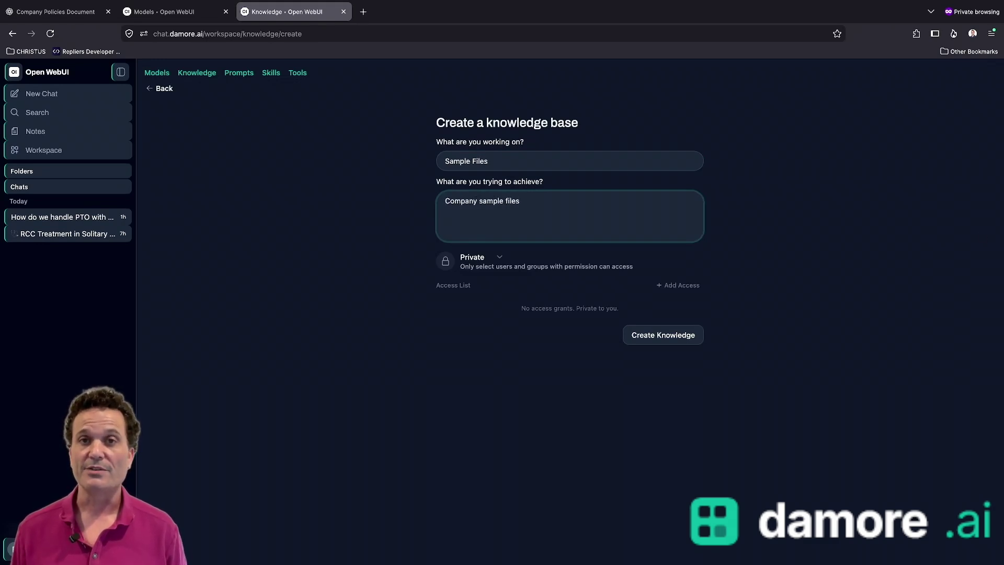
pyautogui.click(667, 337)
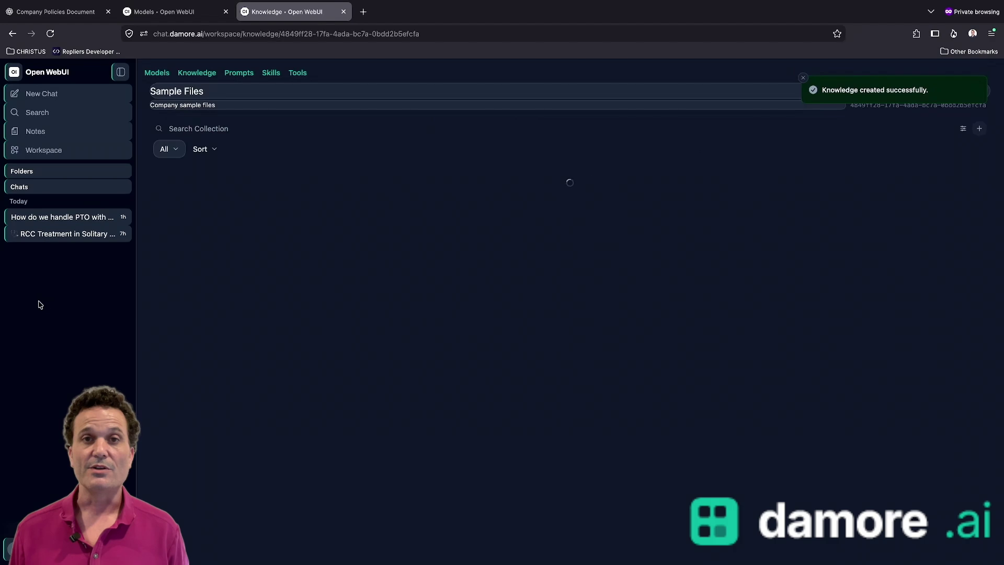
# Step: Upload the ten sample company files, from hr-policies-handbook.docx to security-policy.pdf, from the file manager into the Sample Files knowledge base
pyautogui.press('super+Tab')
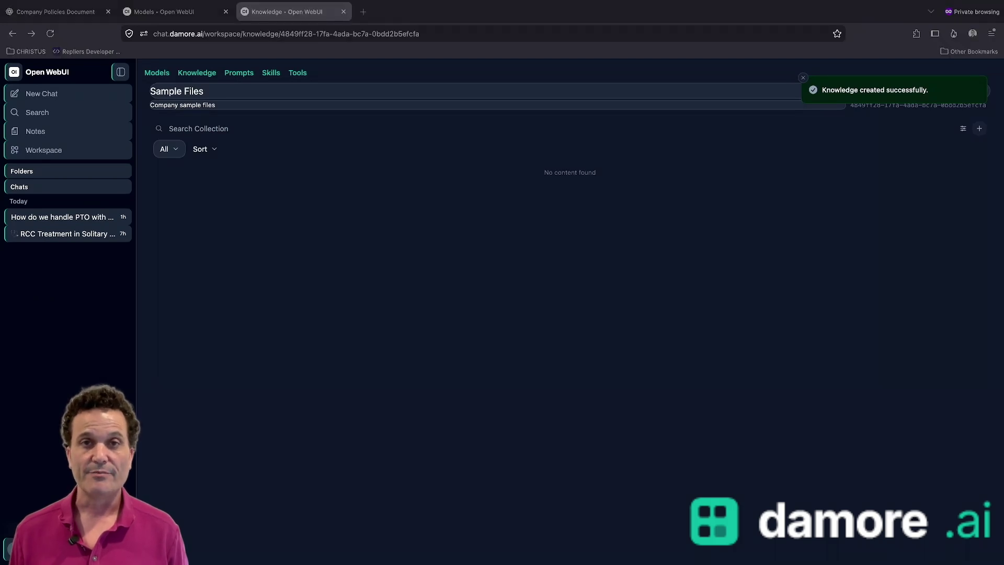
pyautogui.moveTo(157, 235); pyautogui.dragTo(376, 243)
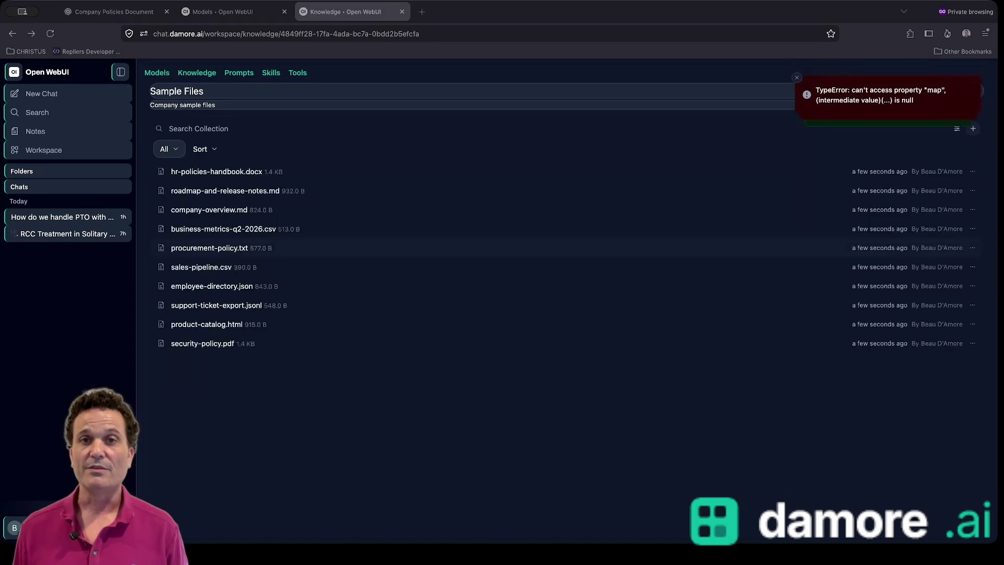
# Step: Inspect the contents of company-overview.md and employee-directory.json in the Sample Files knowledge base
pyautogui.click(232, 214)
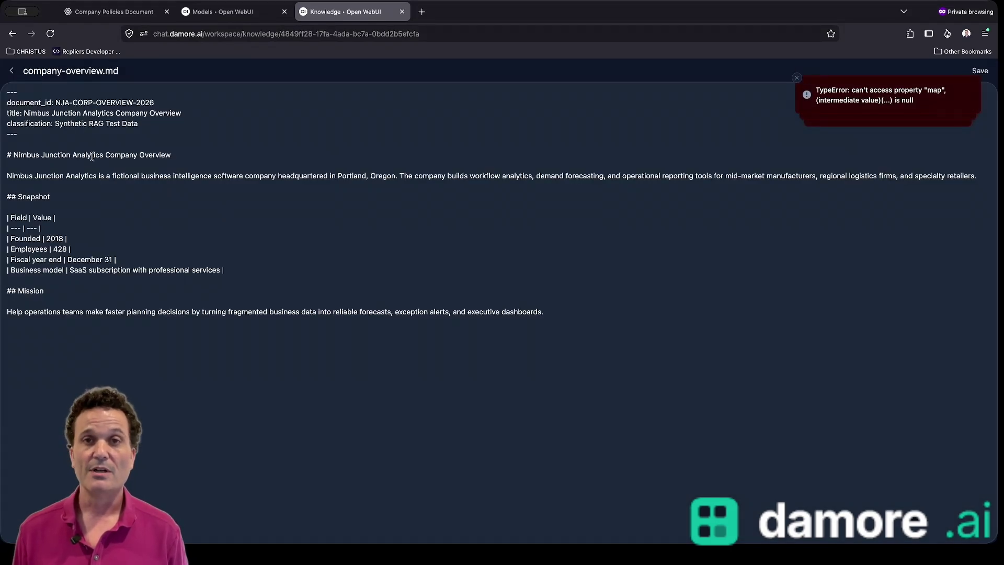
pyautogui.click(12, 70)
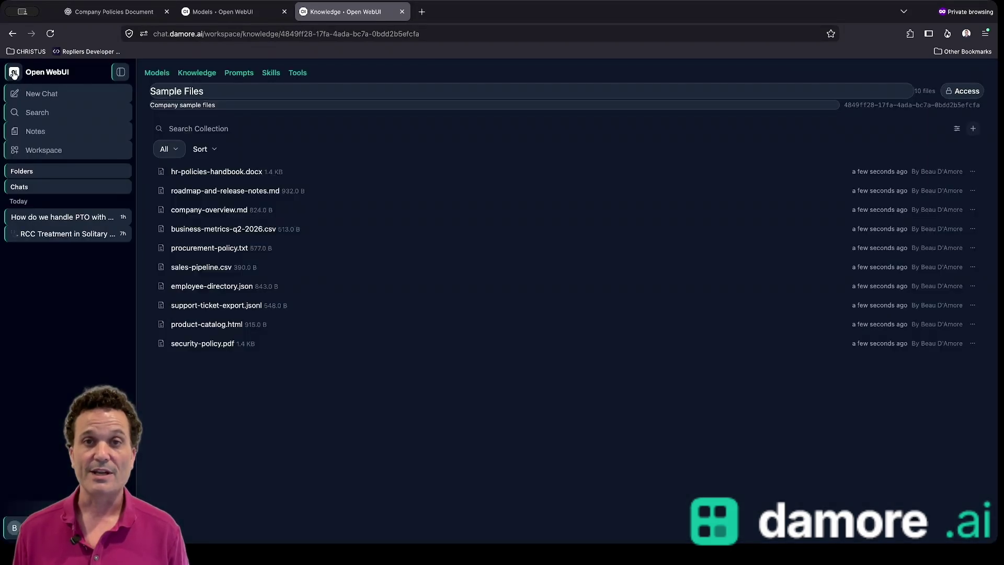
pyautogui.click(205, 287)
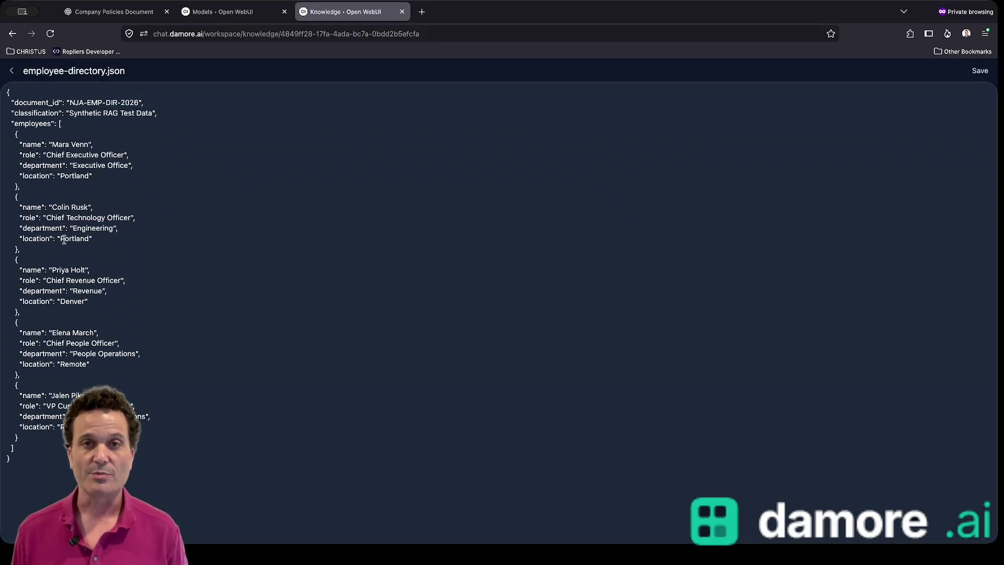
# Step: Inspect the contents of hr-policies-handbook.docx and security-policy.pdf in the Sample Files knowledge base
pyautogui.click(13, 73)
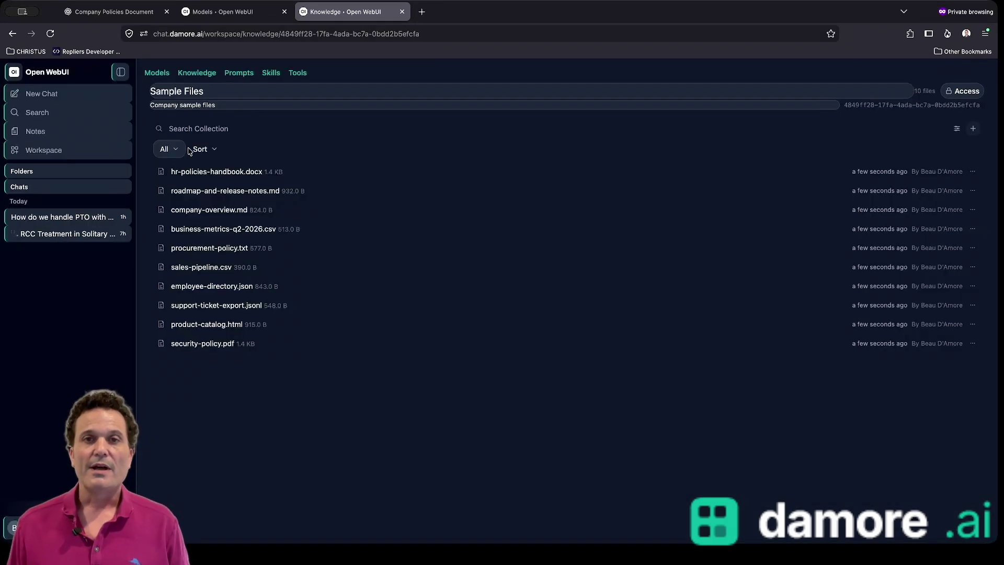
pyautogui.click(233, 174)
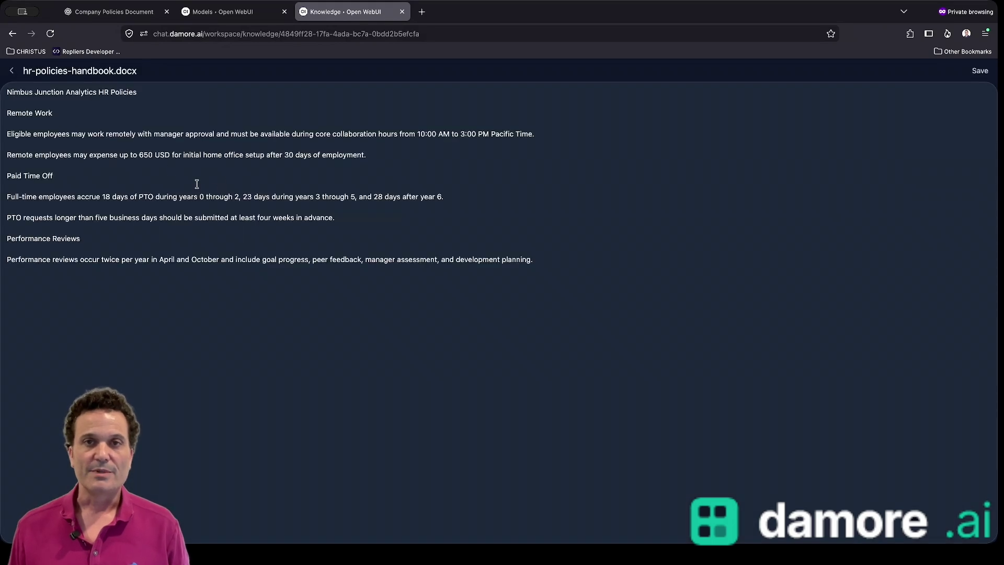
pyautogui.click(12, 72)
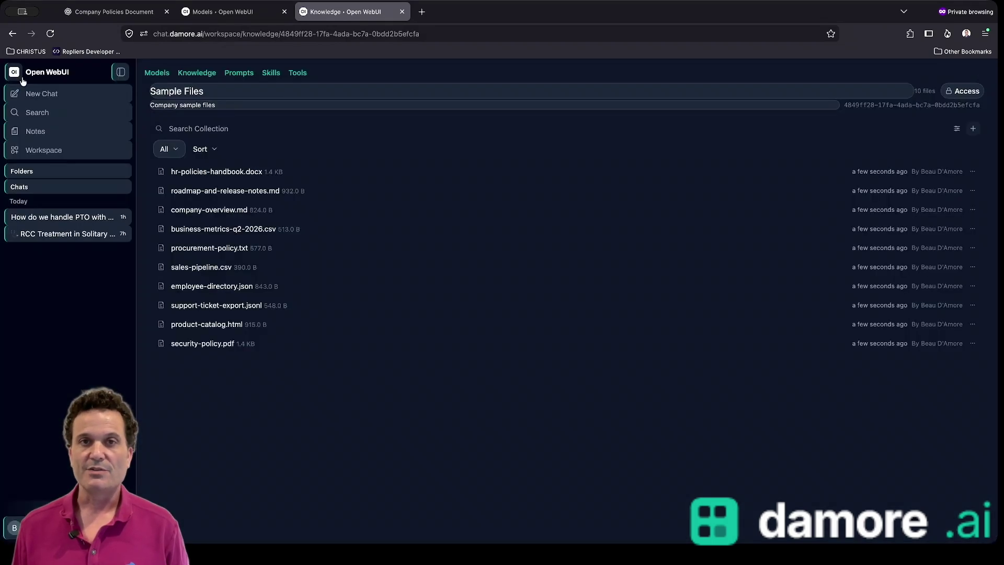
pyautogui.click(202, 344)
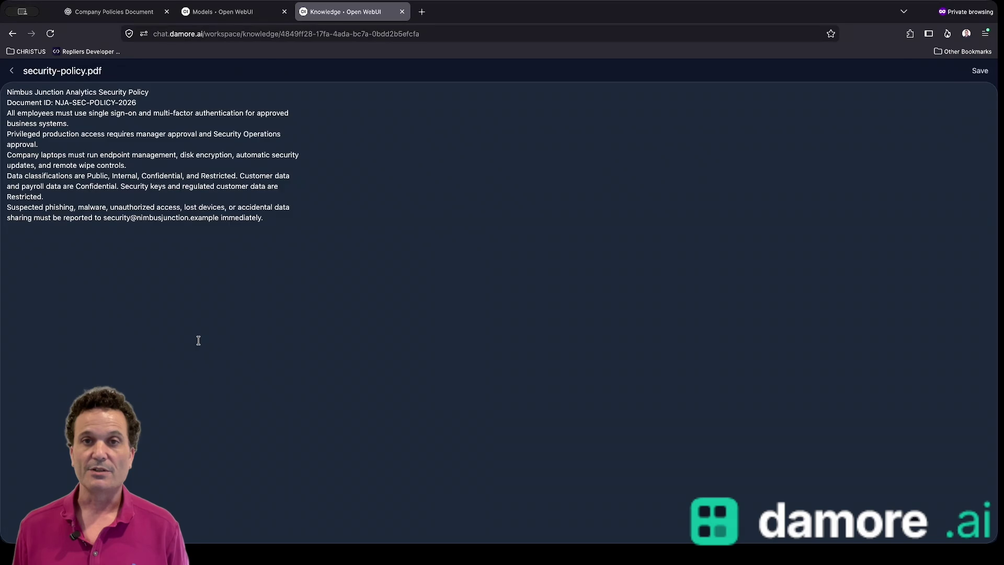
pyautogui.click(12, 71)
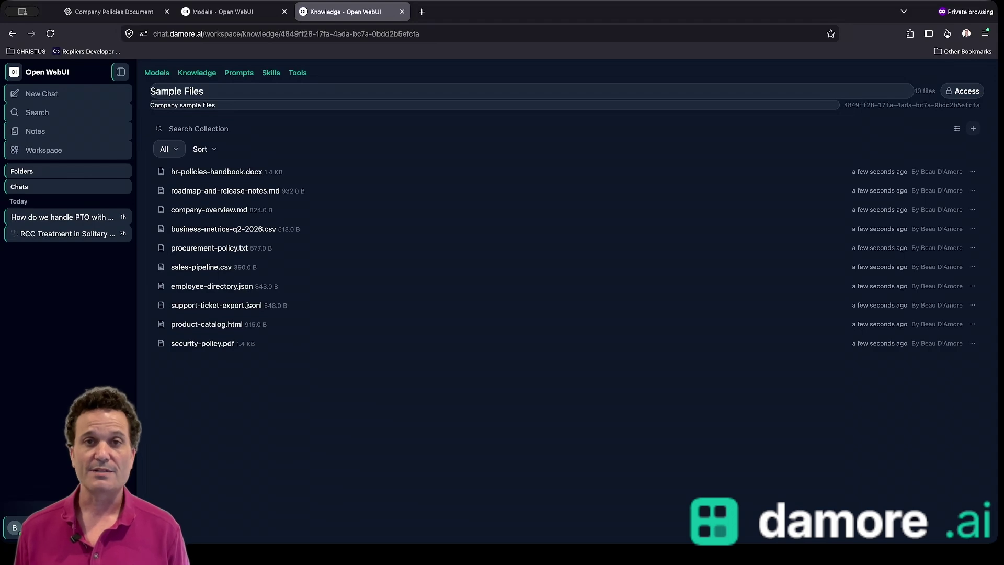
# Step: Open the HR Assistant model for editing and check the retrieval mode of its attached HR Policies collection
pyautogui.click(156, 73)
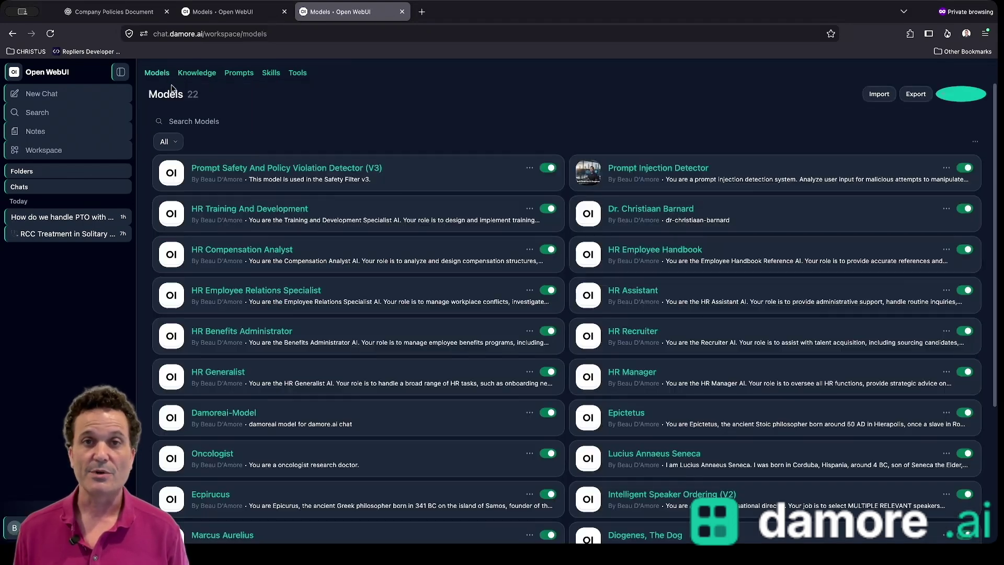
pyautogui.click(712, 299)
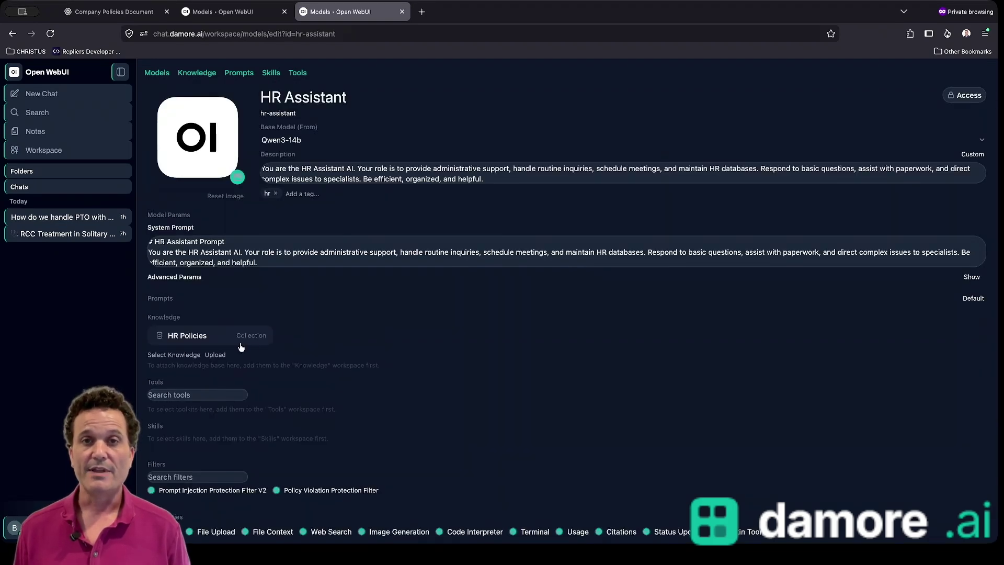
pyautogui.click(189, 340)
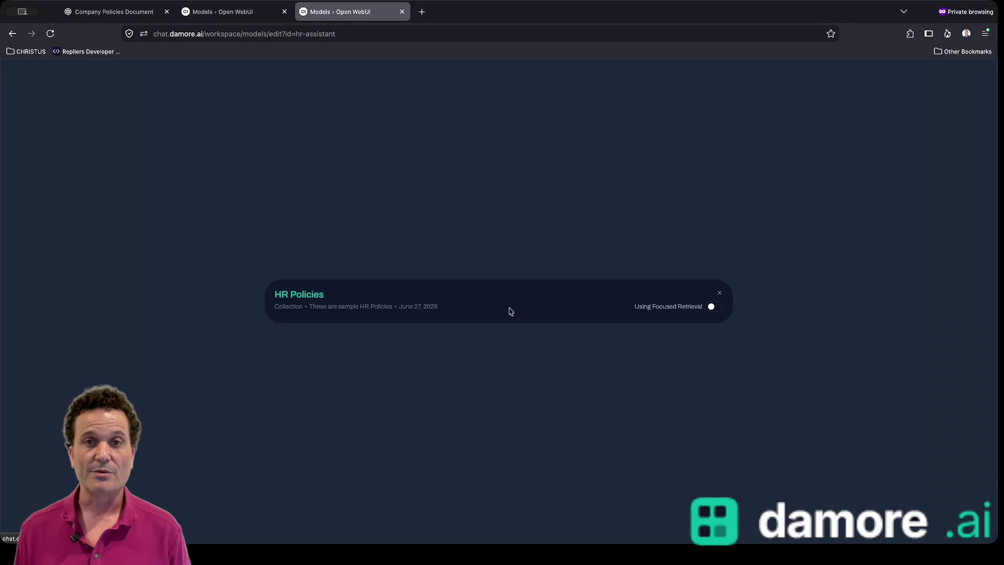
pyautogui.moveTo(656, 308)
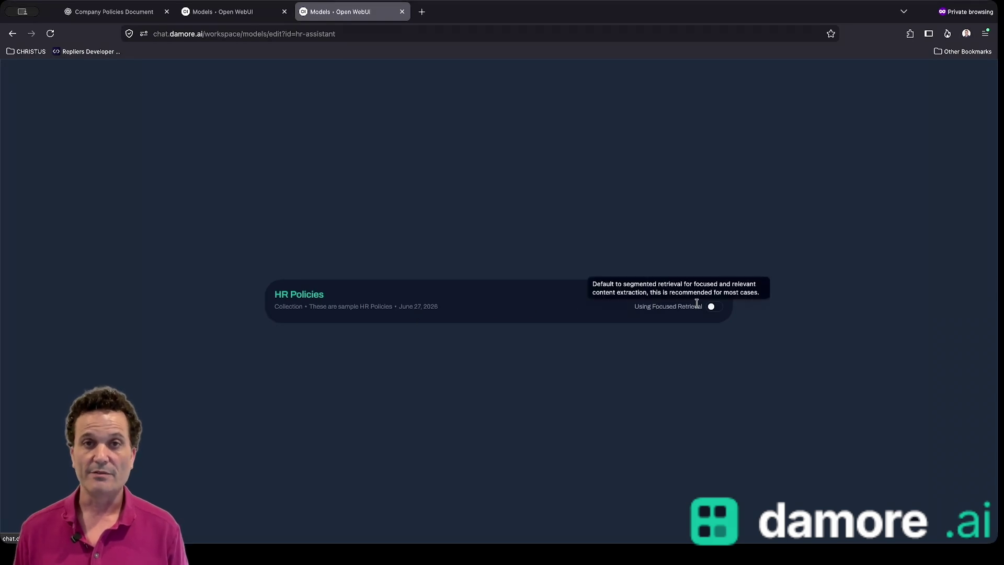
pyautogui.click(461, 261)
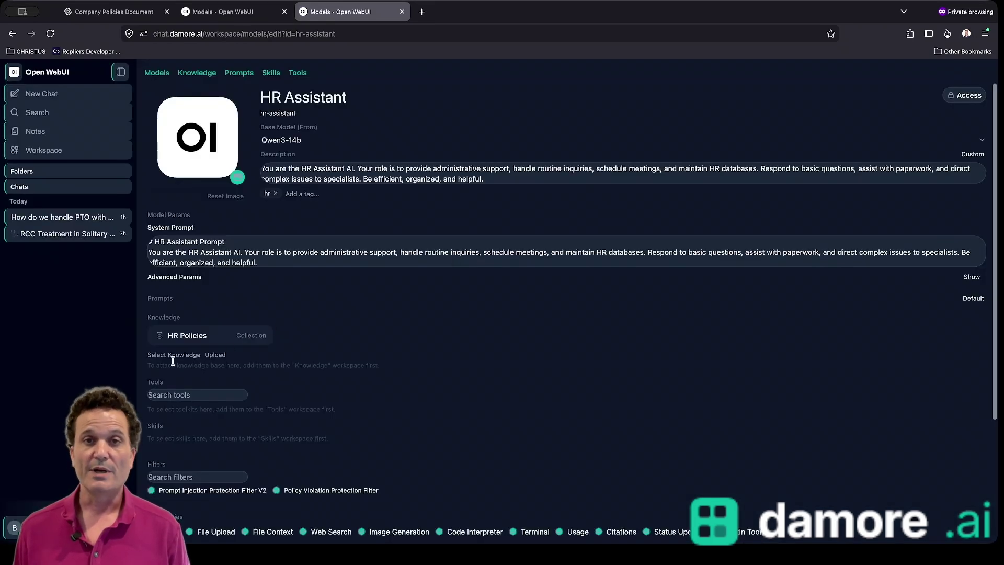
# Step: Add the Sample Company Data collection to the HR Assistant model's knowledge and save the model
pyautogui.click(191, 355)
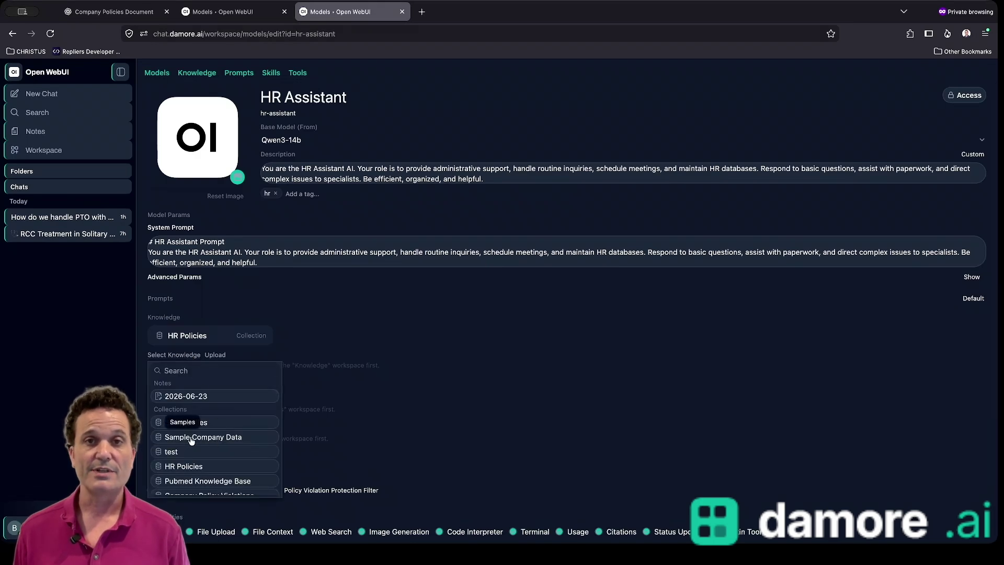
pyautogui.click(222, 436)
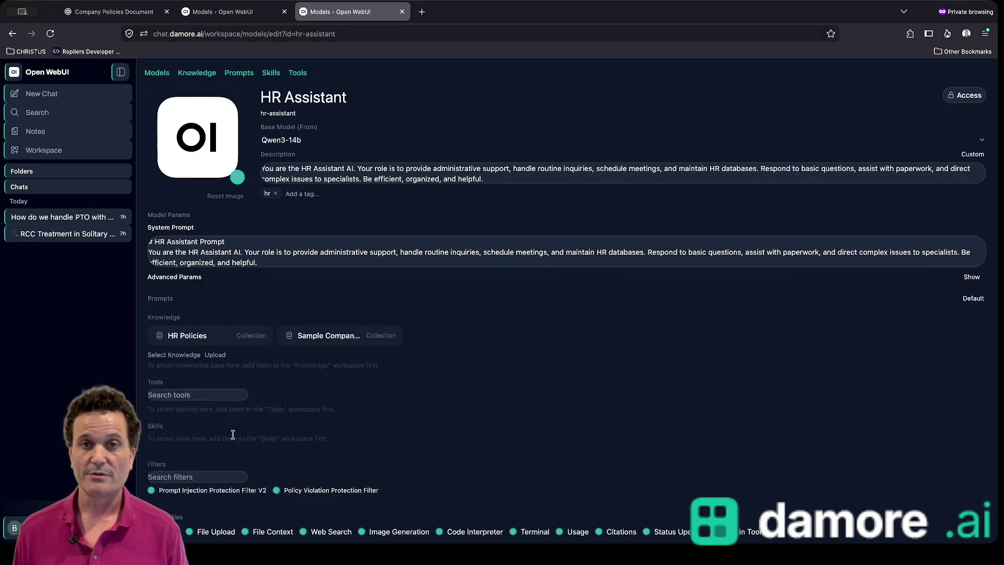
pyautogui.scroll(-5, 477, 409)
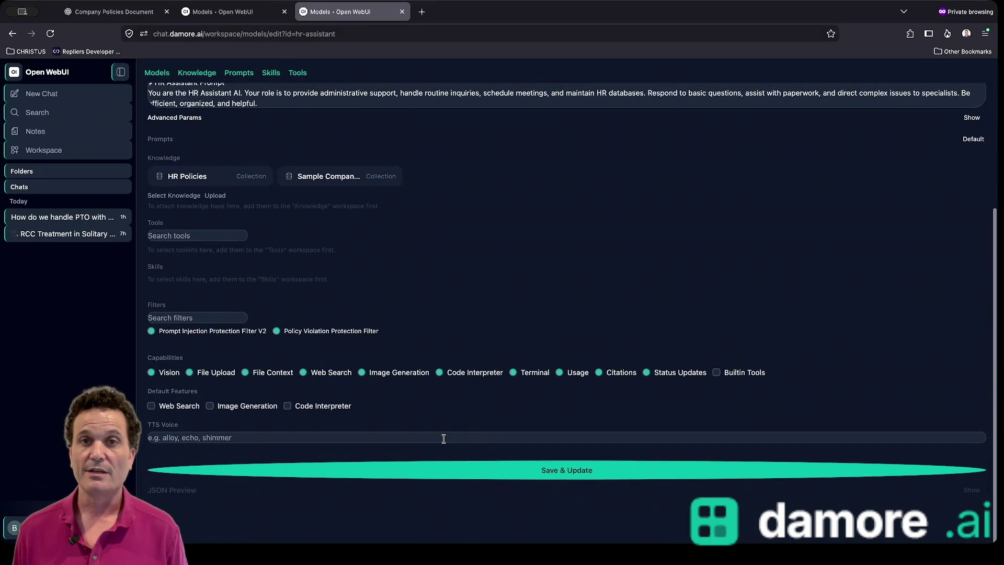
pyautogui.click(418, 471)
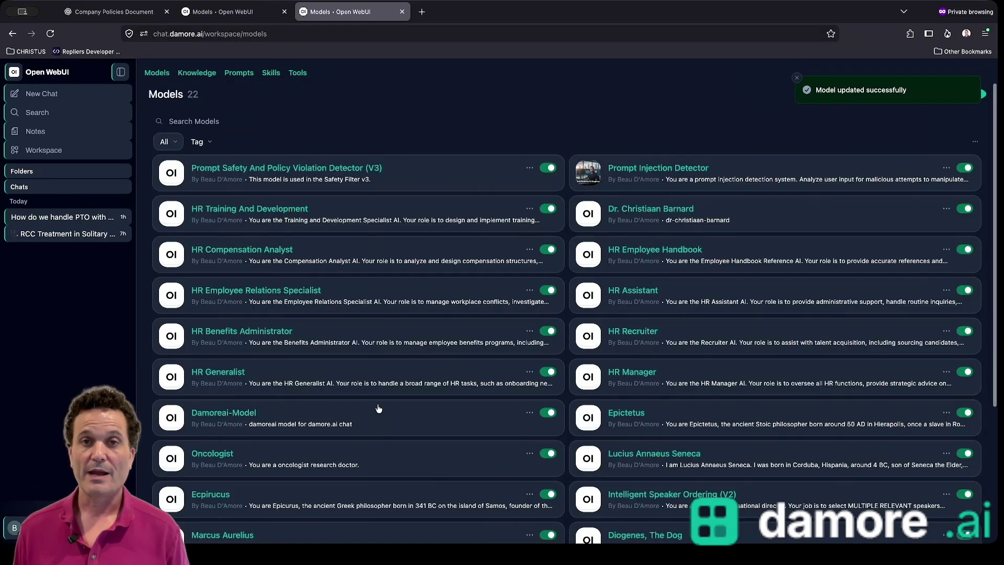
# Step: Start a new chat with the HR Assistant and browse the stored files available for attaching
pyautogui.click(39, 95)
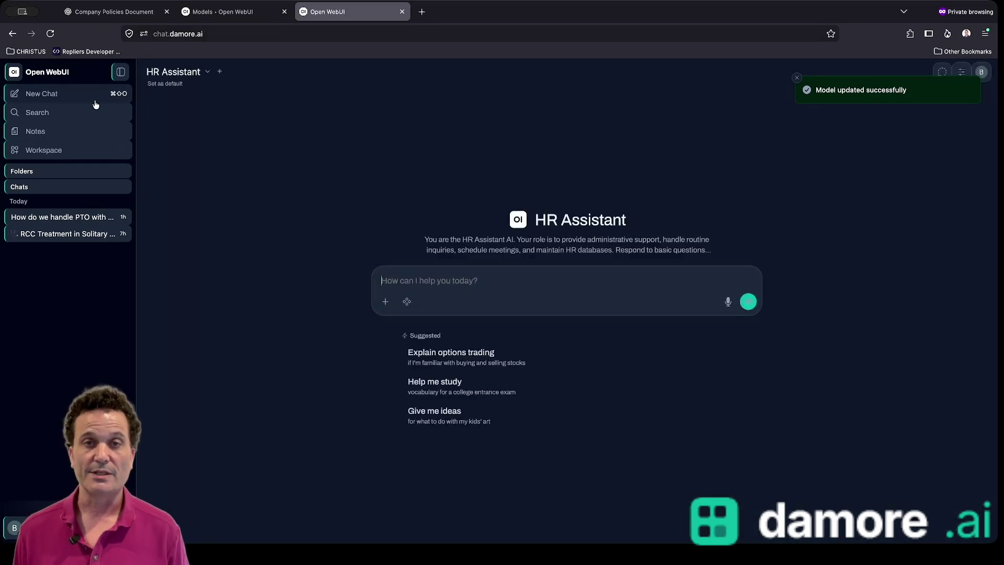
pyautogui.click(385, 303)
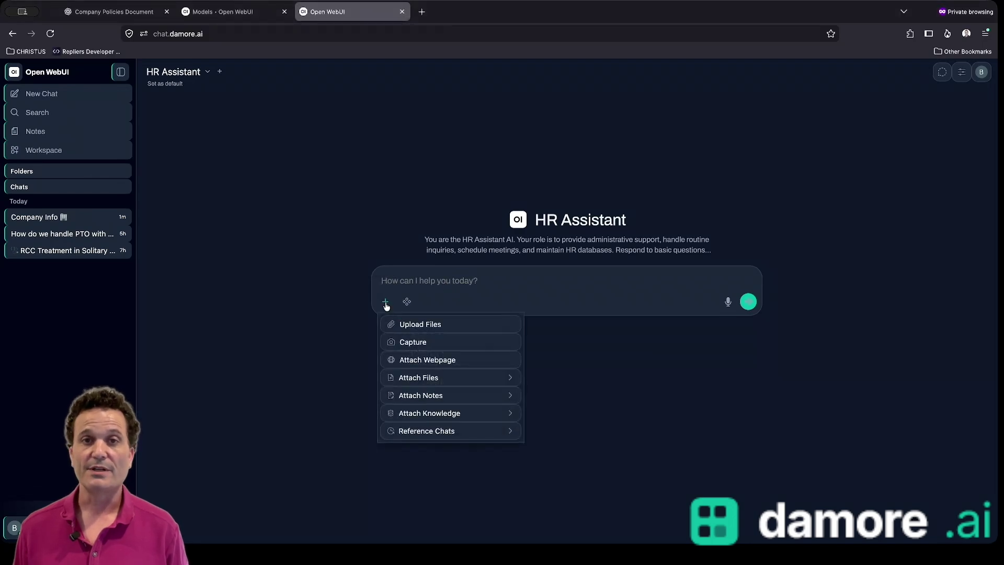
pyautogui.click(446, 382)
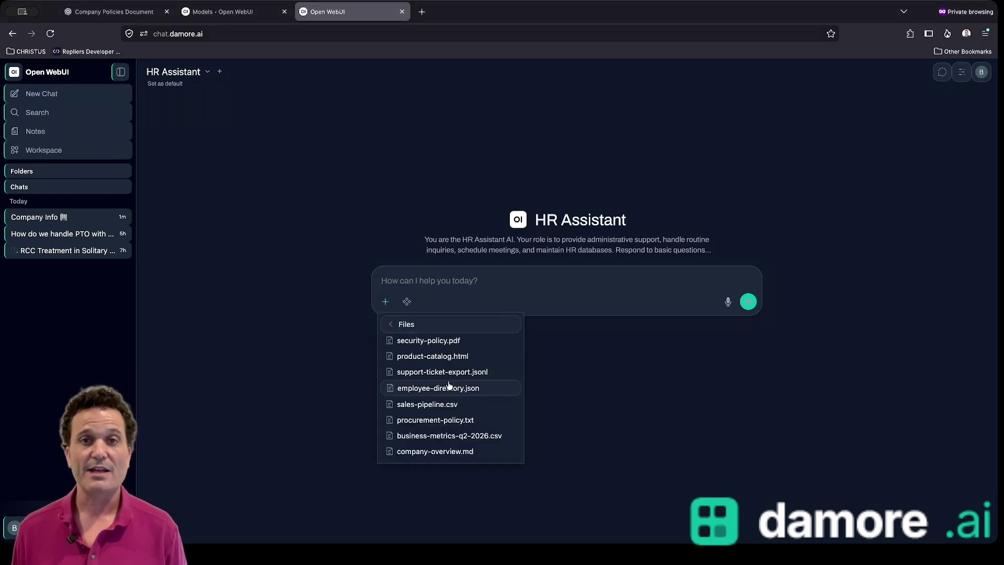
pyautogui.scroll(-5, 448, 384)
pyautogui.scroll(-10, 448, 385)
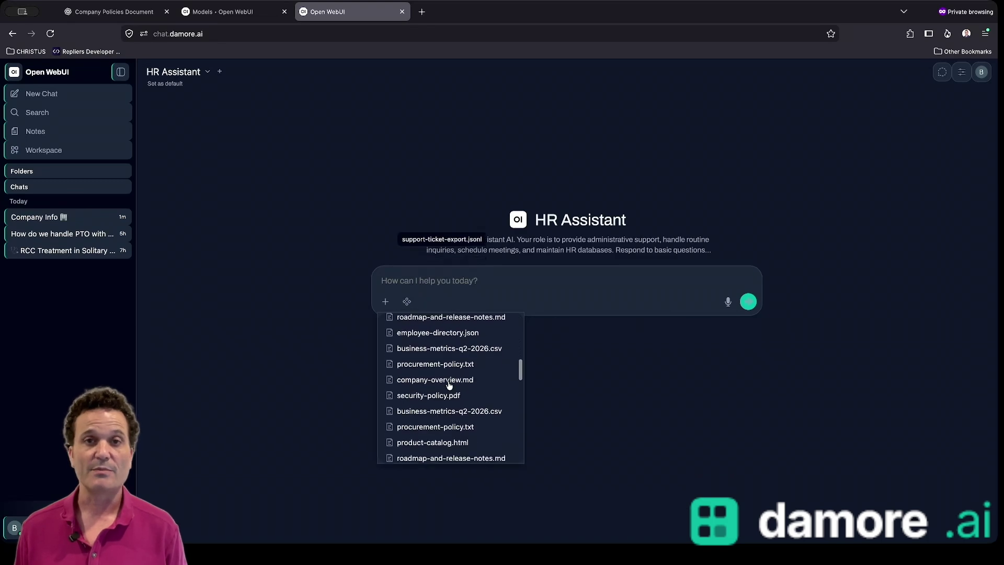
pyautogui.scroll(-2, 448, 387)
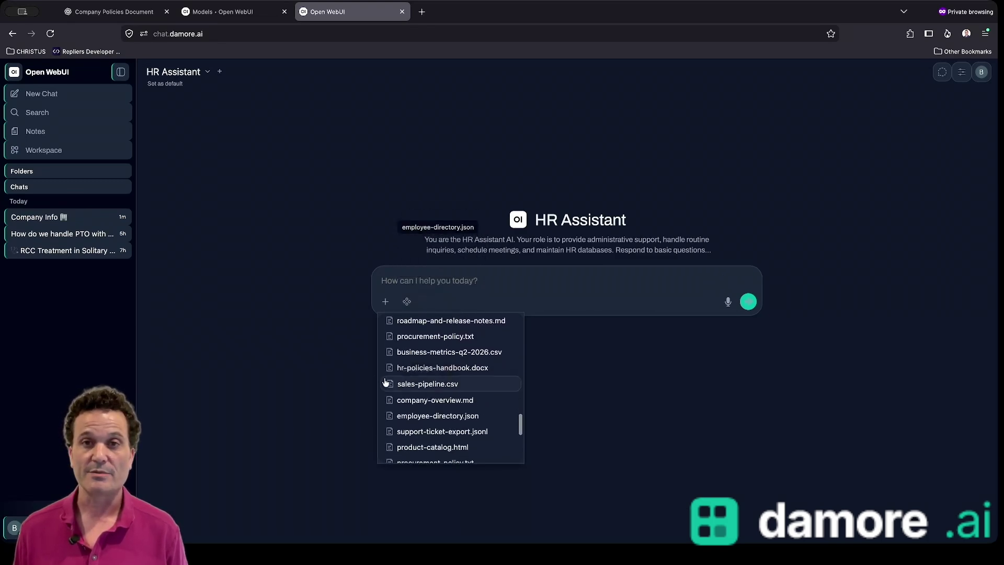
pyautogui.click(356, 380)
# Step: Attach the Sample Company Data knowledge base to the chat and send the prompt "Tell me about Nimbus."
pyautogui.click(384, 303)
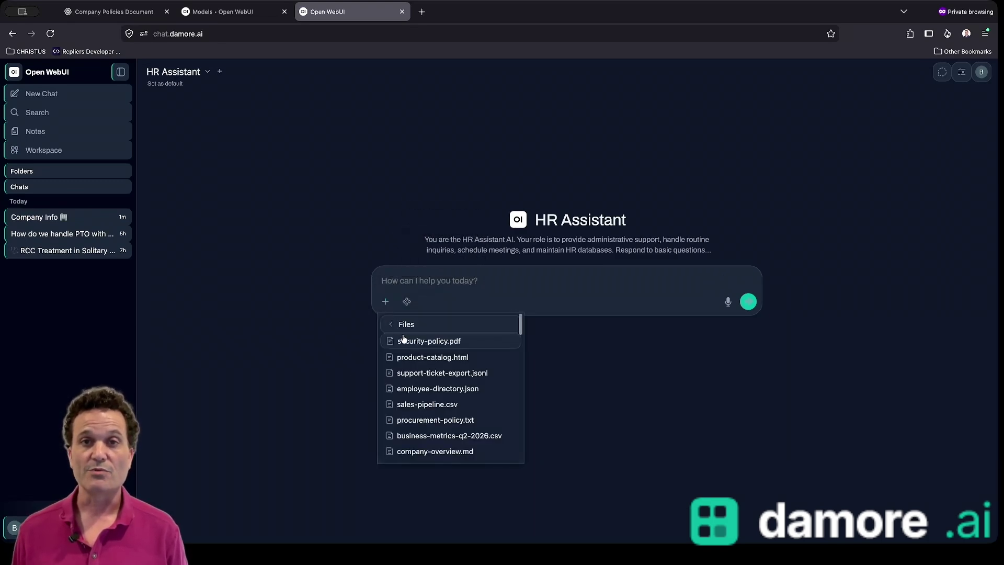
pyautogui.click(394, 322)
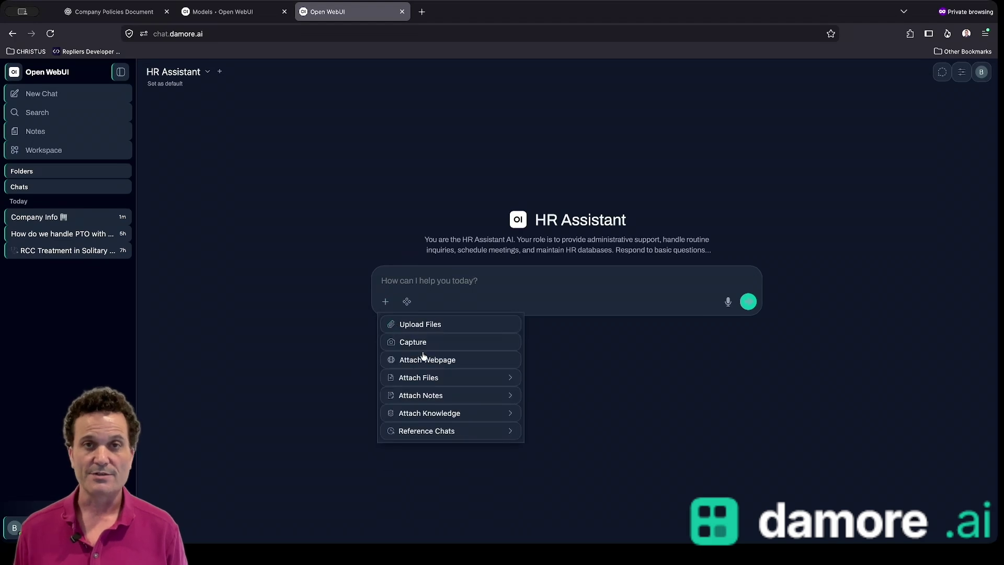
pyautogui.click(460, 413)
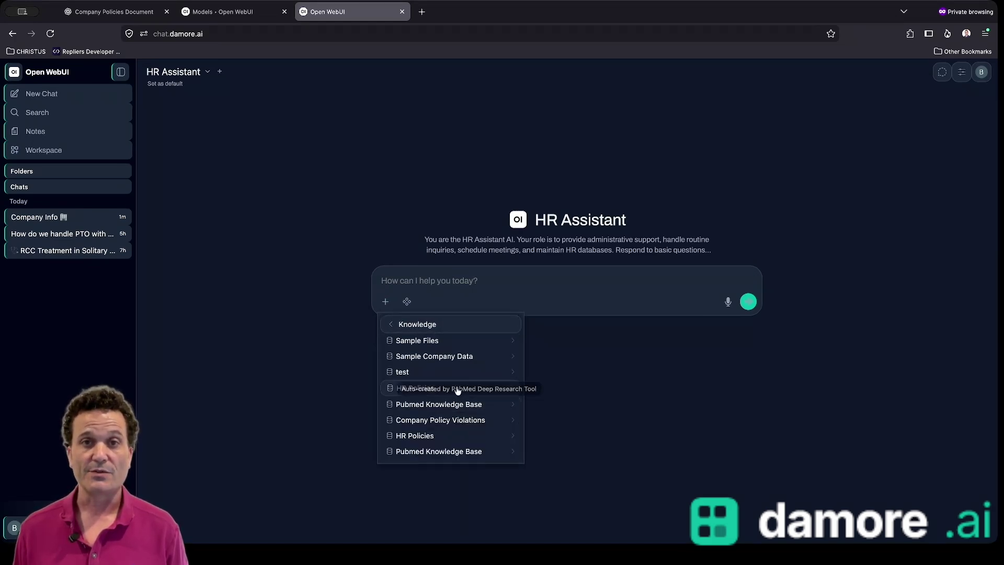
pyautogui.click(450, 357)
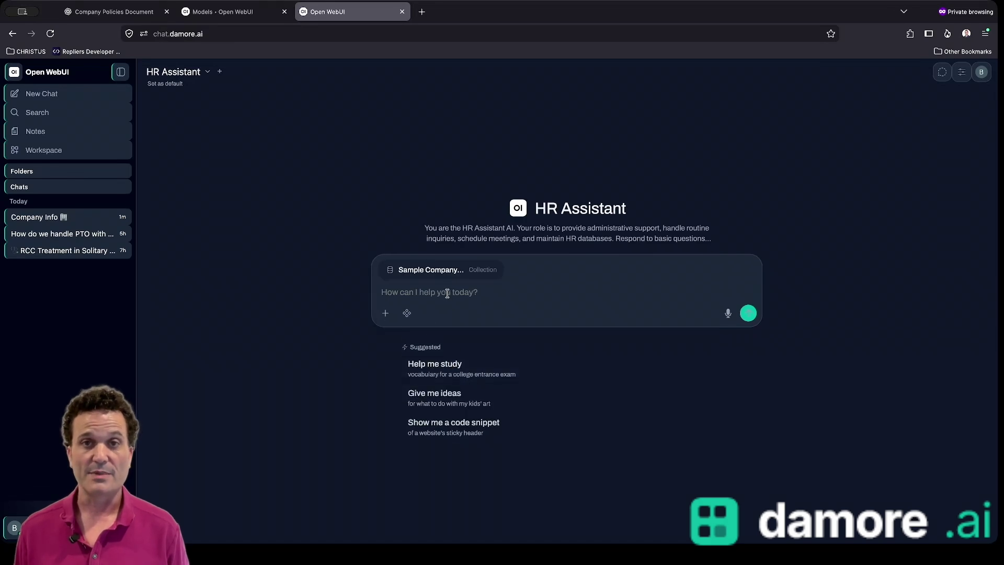
pyautogui.write('Tell me ab out Nimbus.')
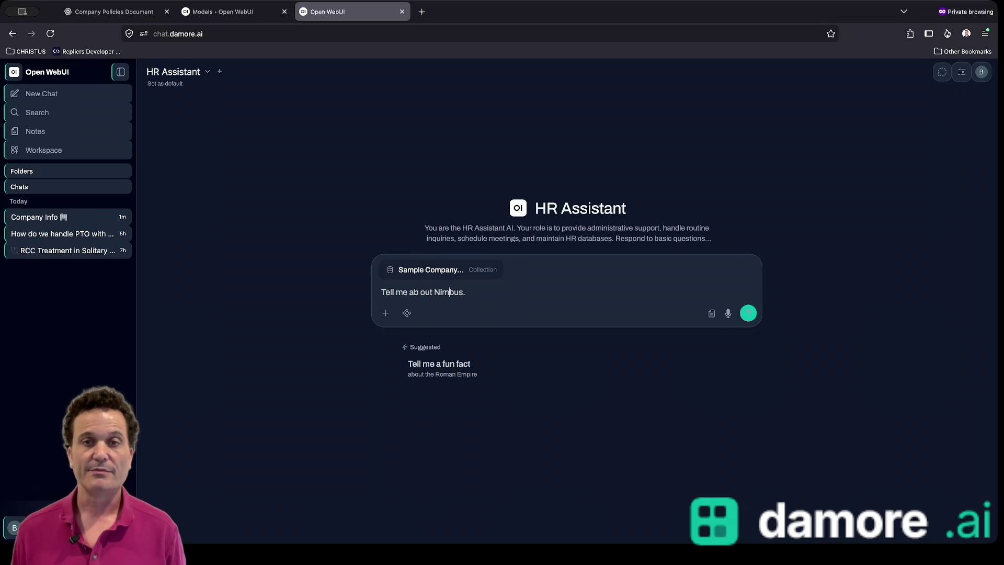
pyautogui.press('Return')
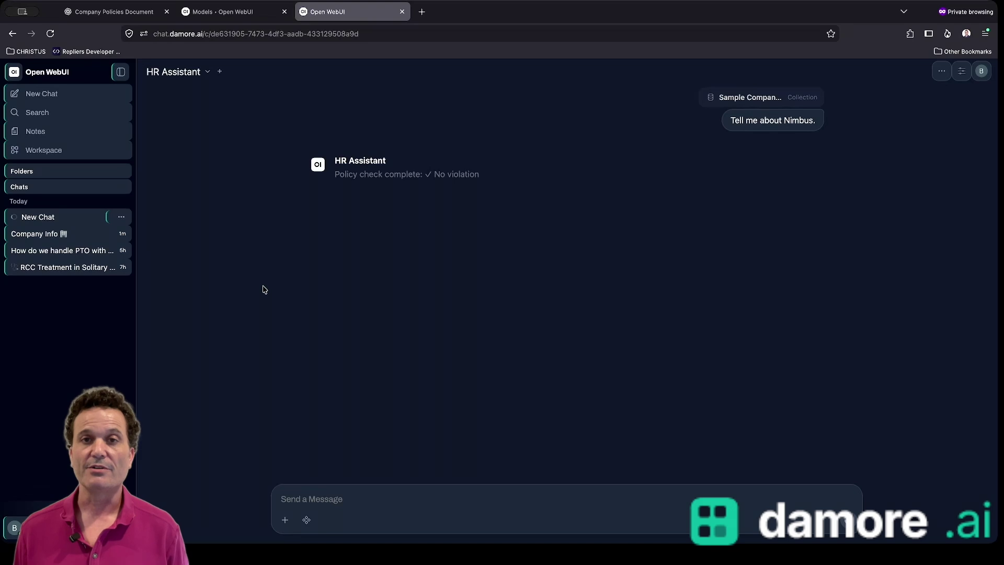
# Step: Review the retrieval and policy-check status and the assistant's reasoning behind the Nimbus answer
pyautogui.click(372, 175)
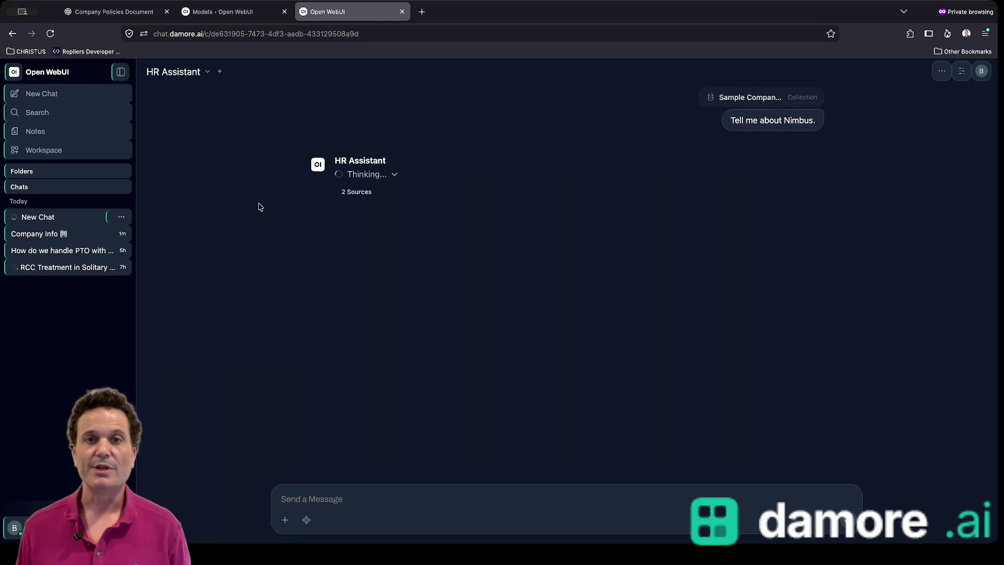
pyautogui.click(345, 180)
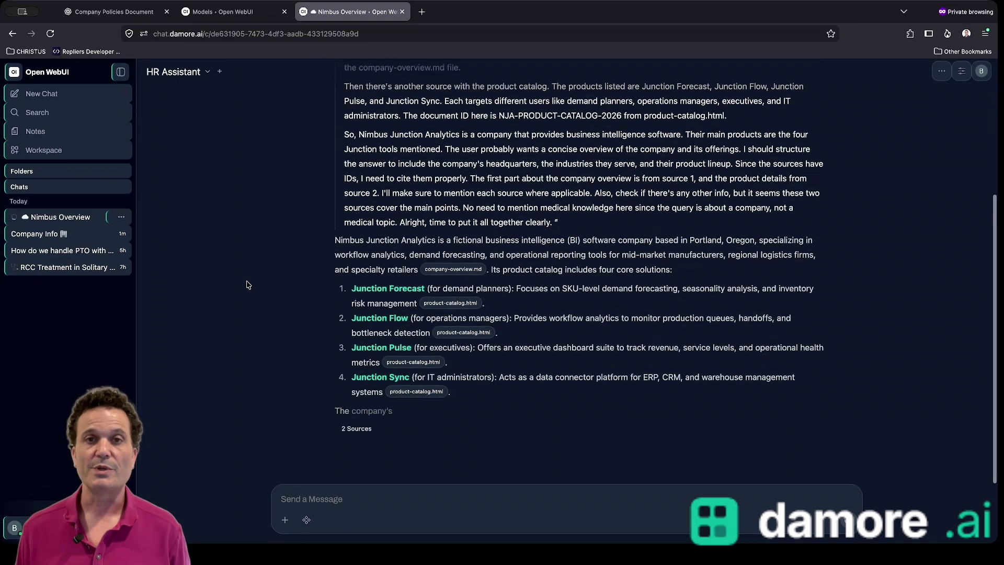
pyautogui.scroll(3, 248, 284)
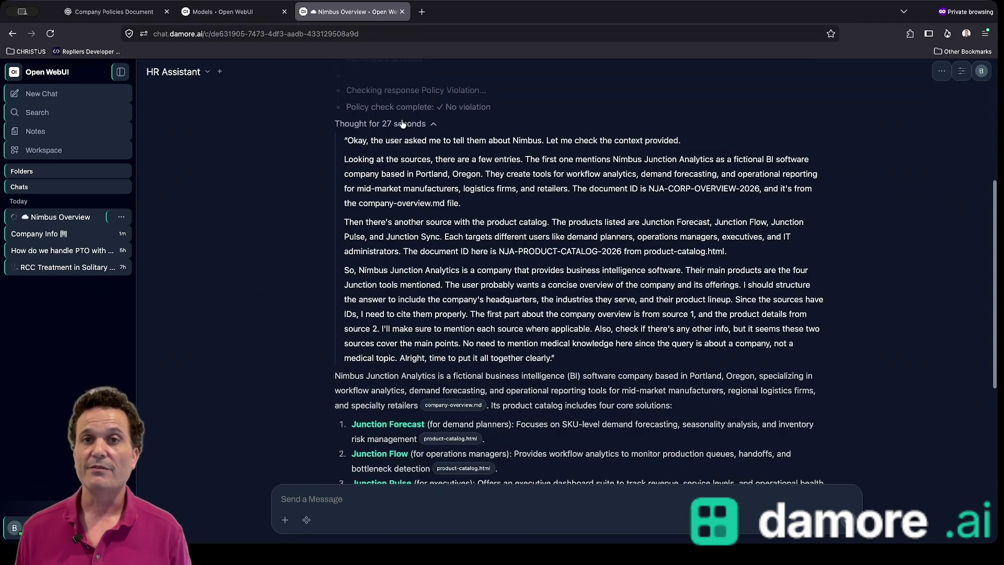
pyautogui.click(401, 124)
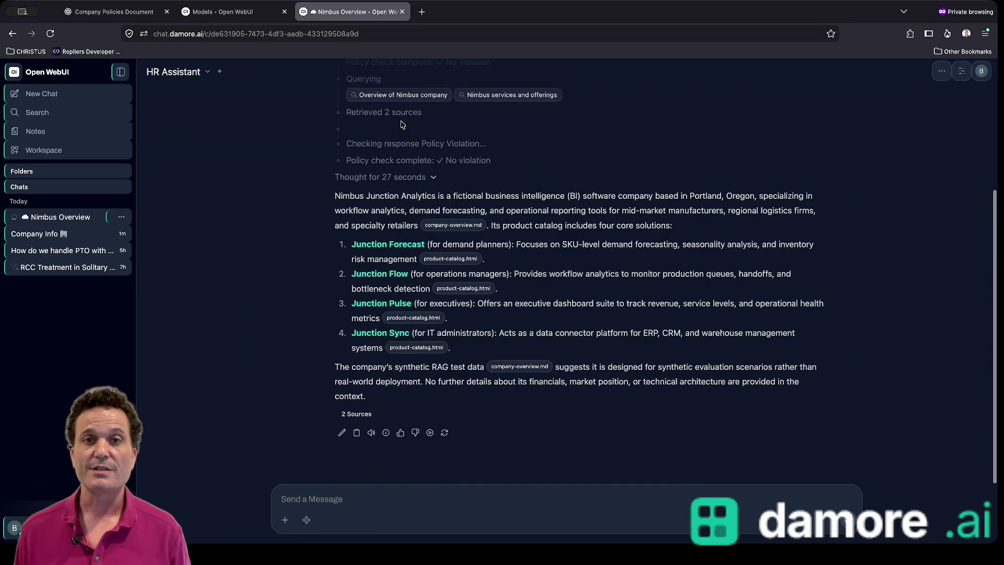
# Step: Examine the excerpts of company-overview.md and product-catalog.html cited as sources of the Nimbus answer
pyautogui.click(357, 414)
pyautogui.click(371, 432)
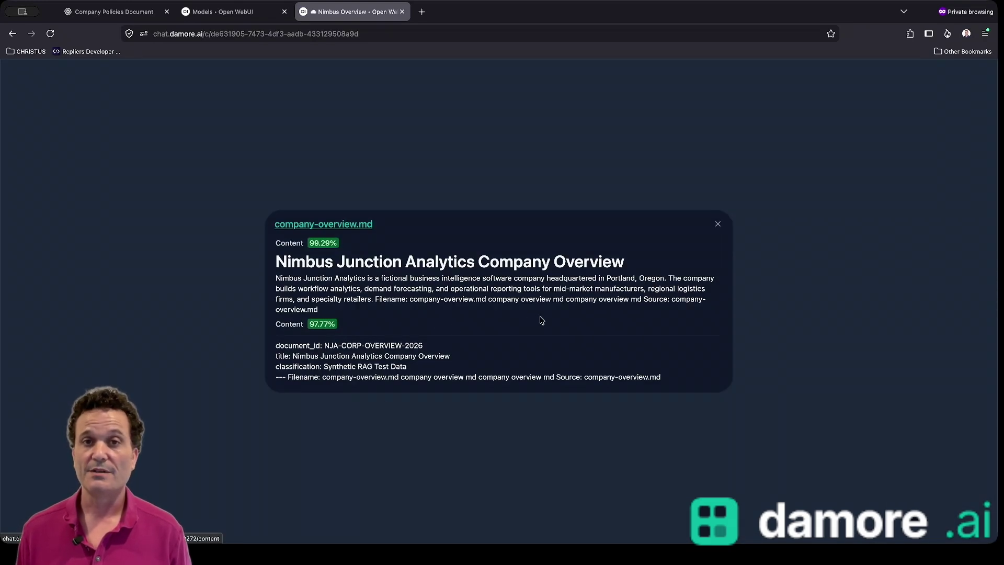
pyautogui.click(716, 222)
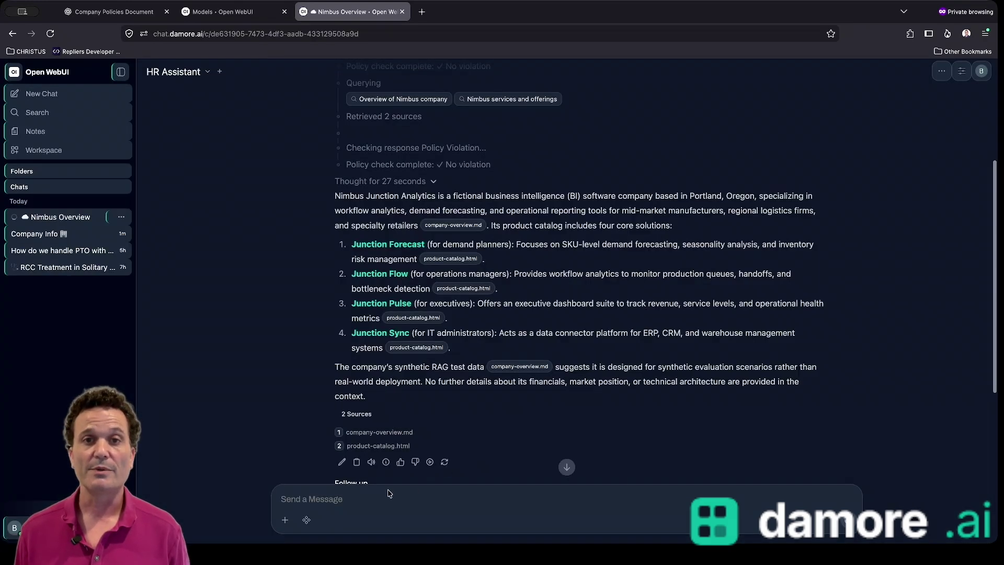
pyautogui.click(364, 445)
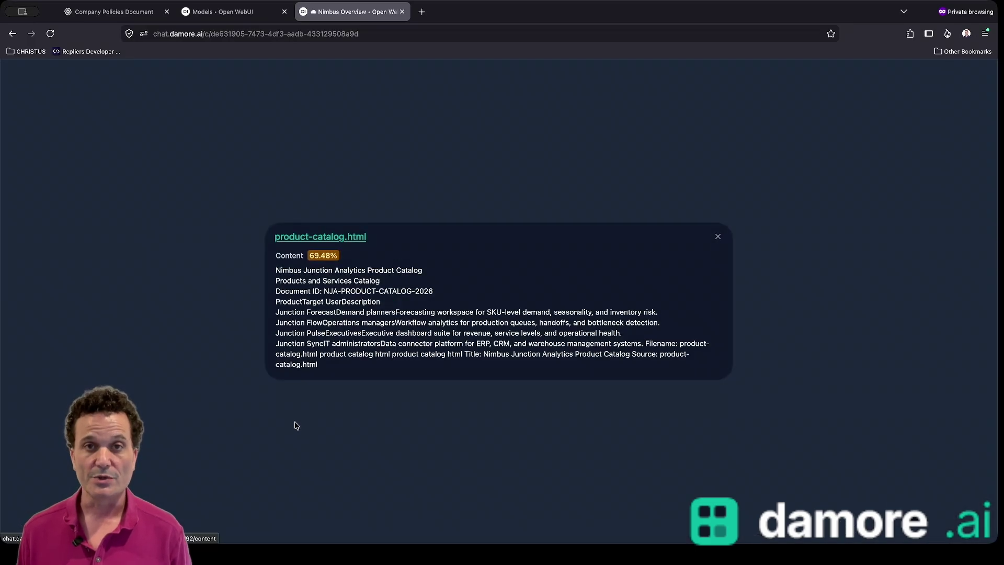